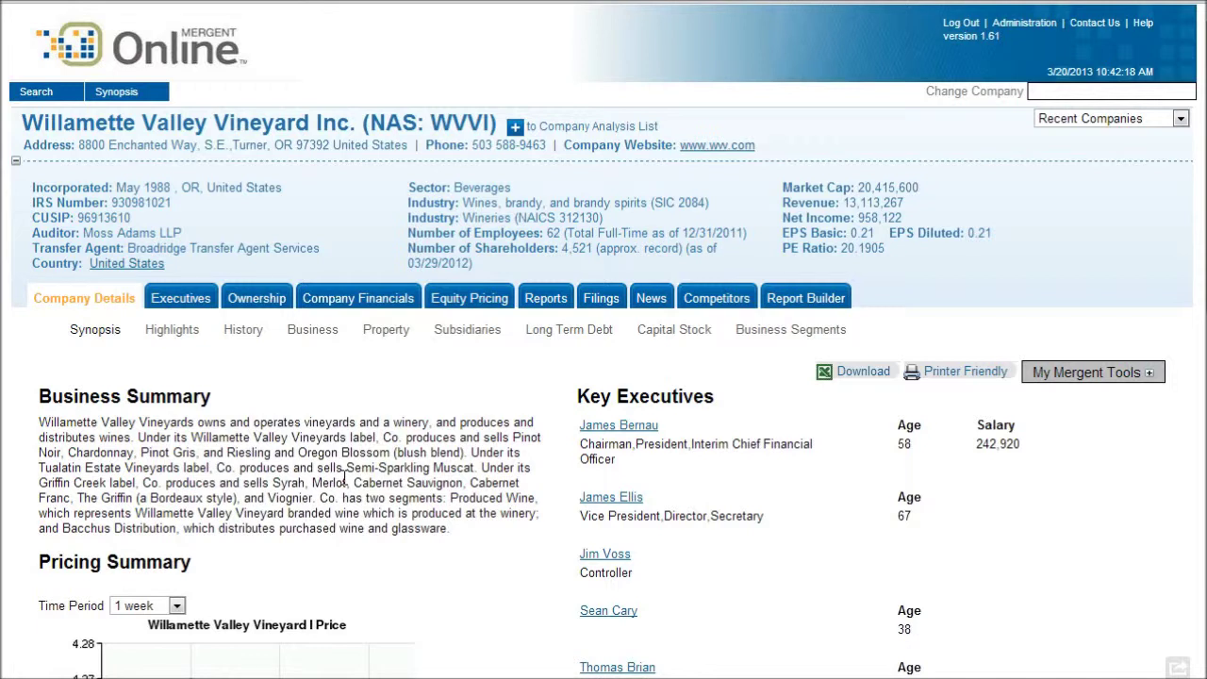
left_click(334, 487)
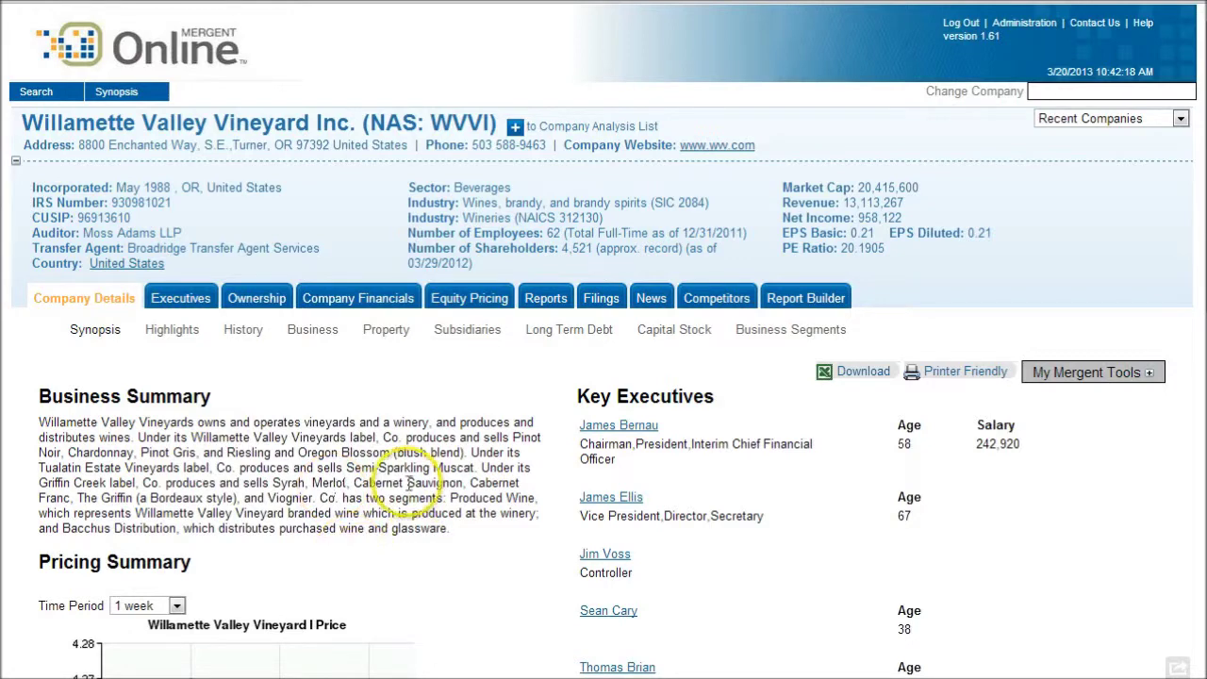
scroll(401, 449, "down", 1)
scroll(401, 450, "down", 1)
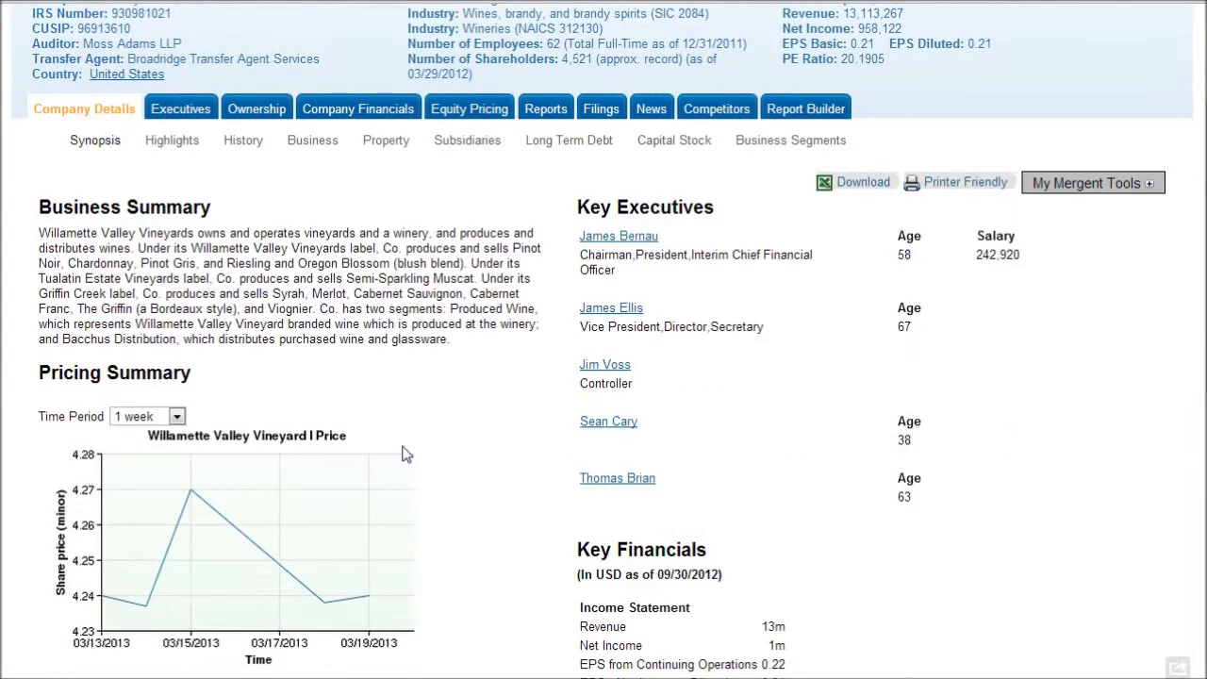
scroll(404, 452, "up", 2)
left_click(405, 450)
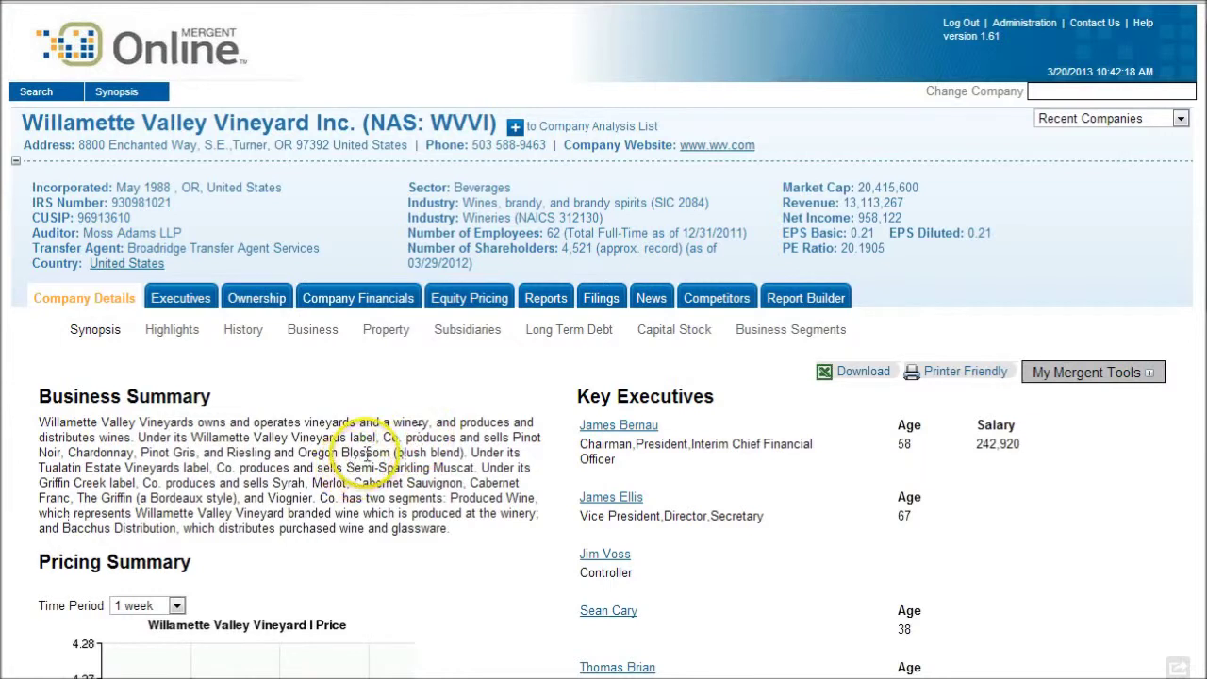
Step: Open Willamette Valley Vineyard's competitors and examine the public USA company list with its revenues and other financial figures
left_click(717, 300)
scroll(592, 356, "down", 1)
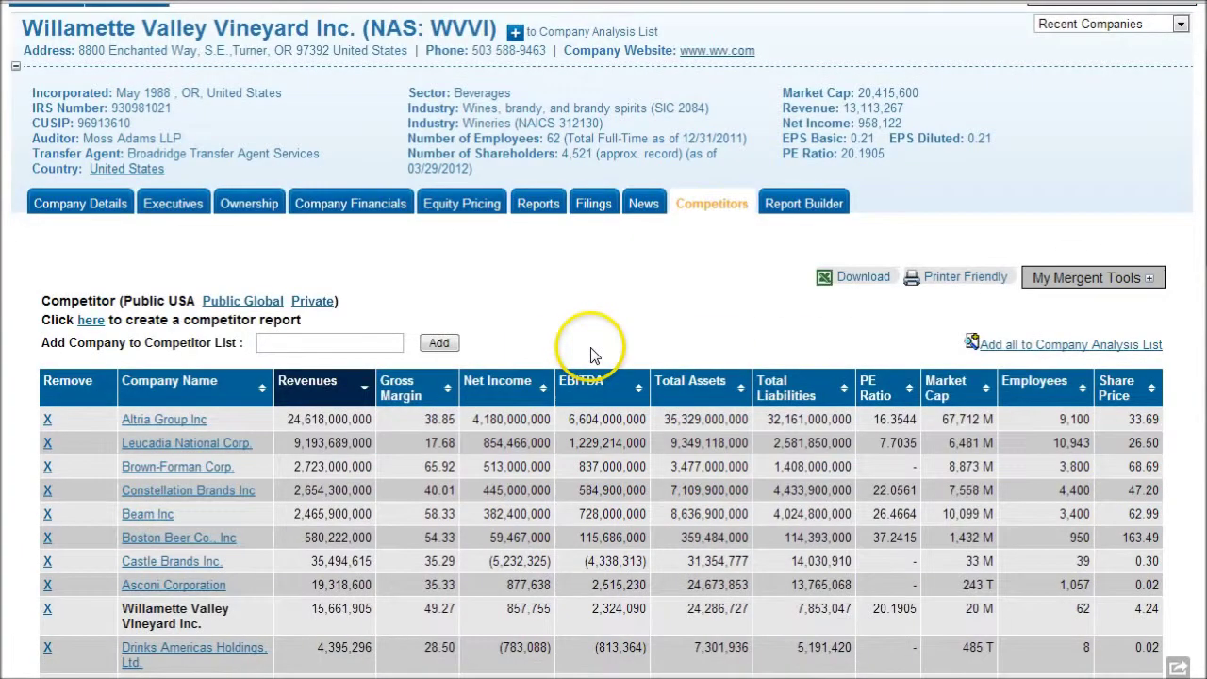
scroll(593, 356, "down", 1)
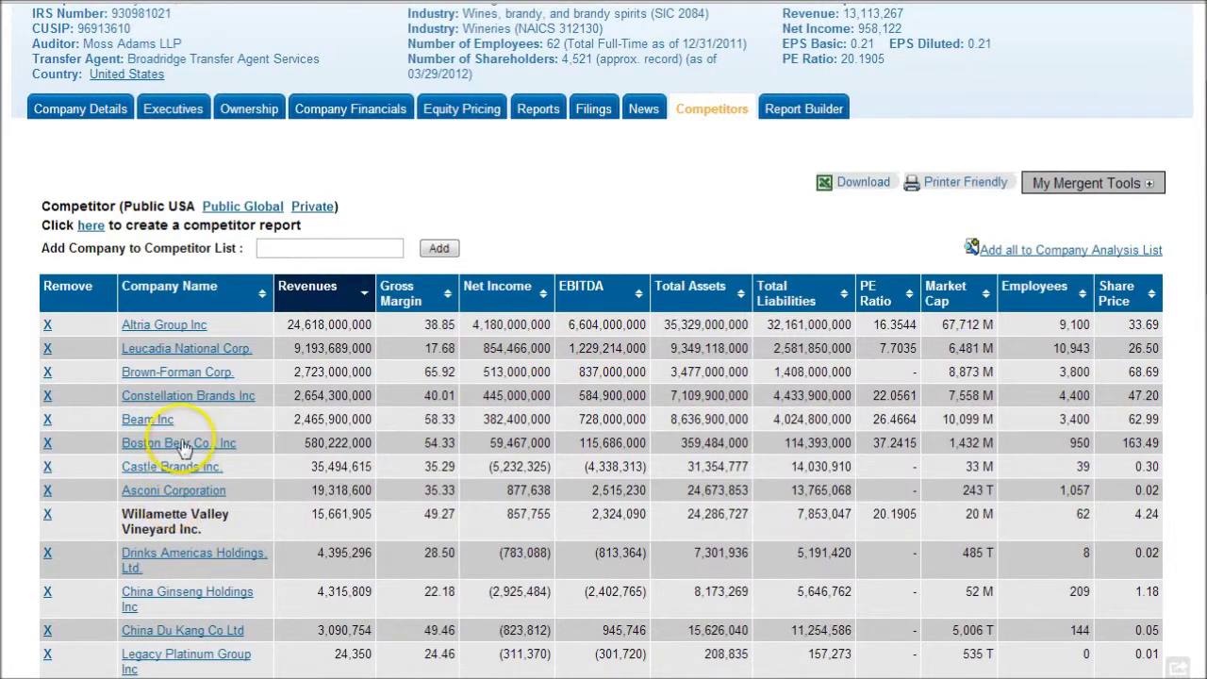
scroll(293, 447, "down", 1)
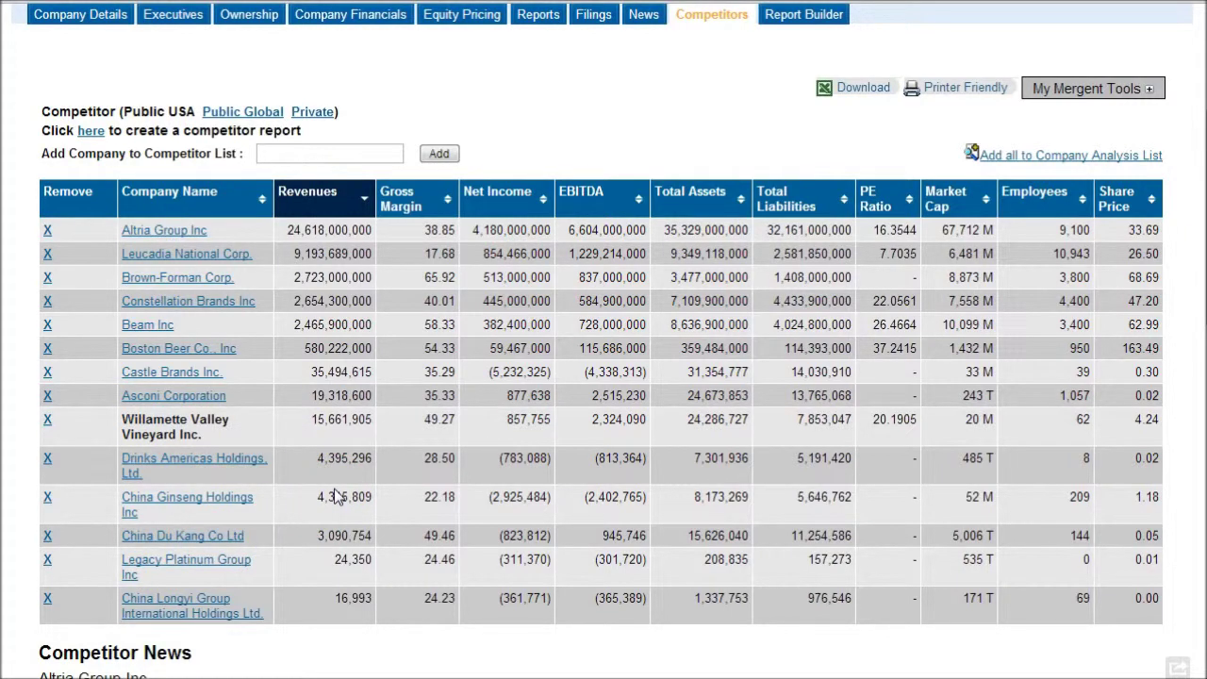
scroll(337, 497, "up", 2)
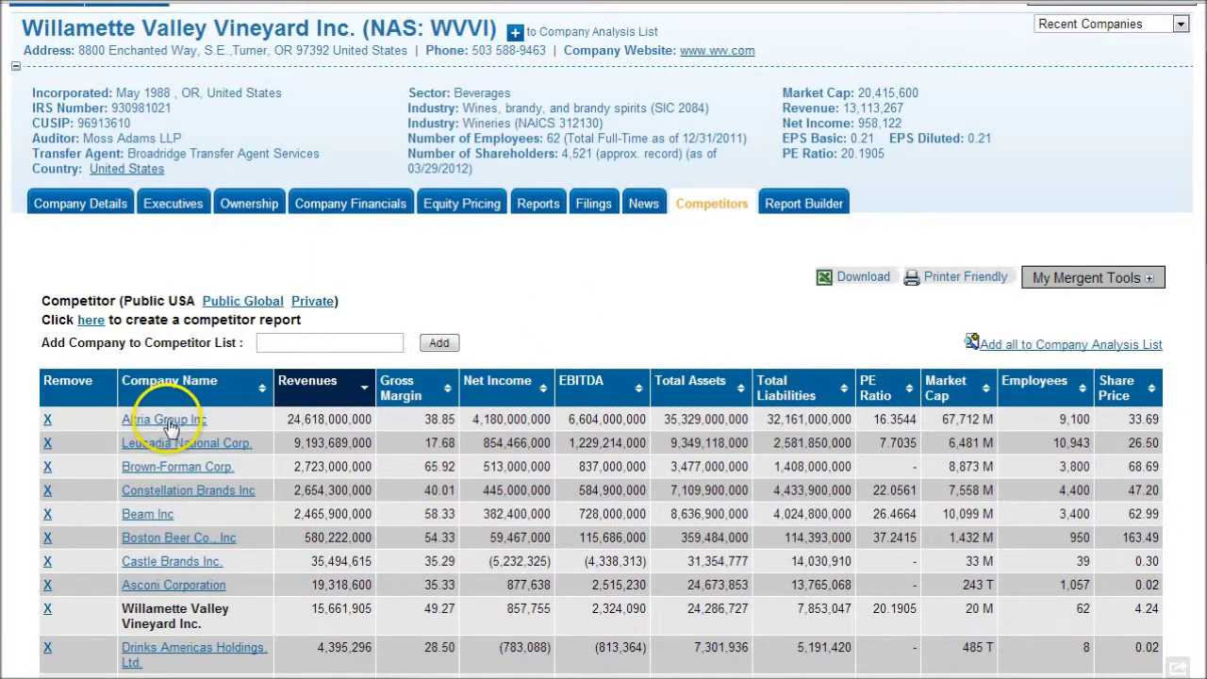
Step: Copy the NAICS code 312130 from the Wineries industry entry in the company header
left_click(595, 122)
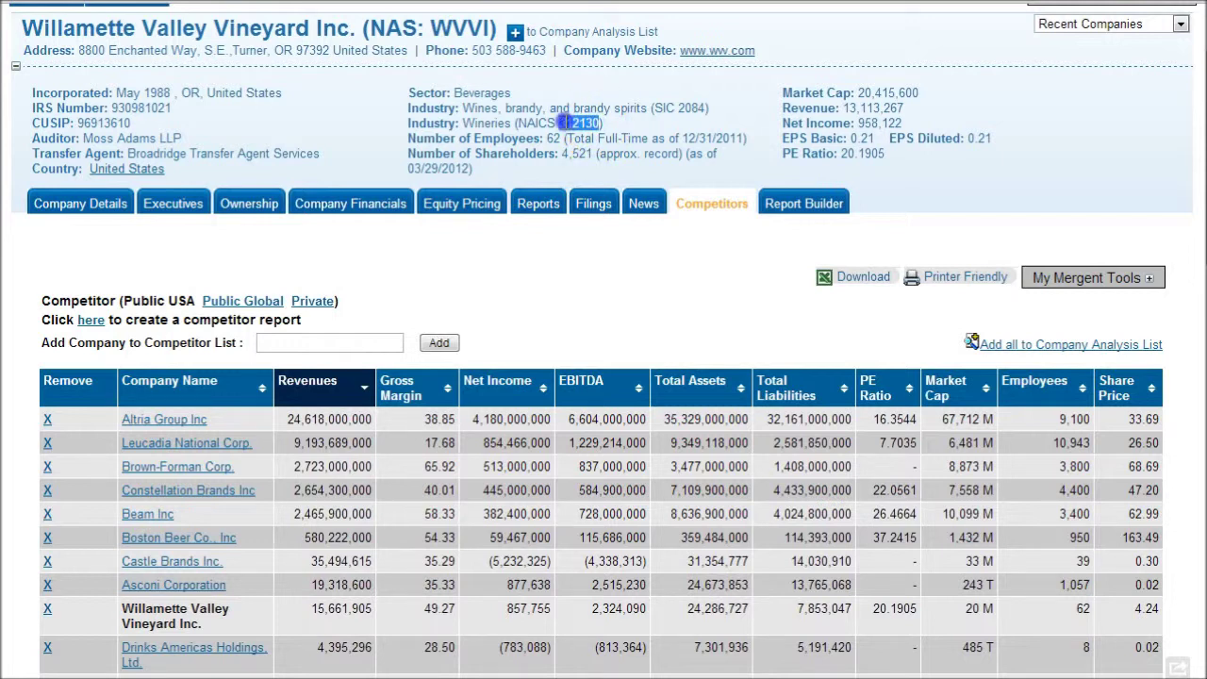
left_click_drag(560, 123, 555, 122)
right_click(572, 127)
left_click(606, 135)
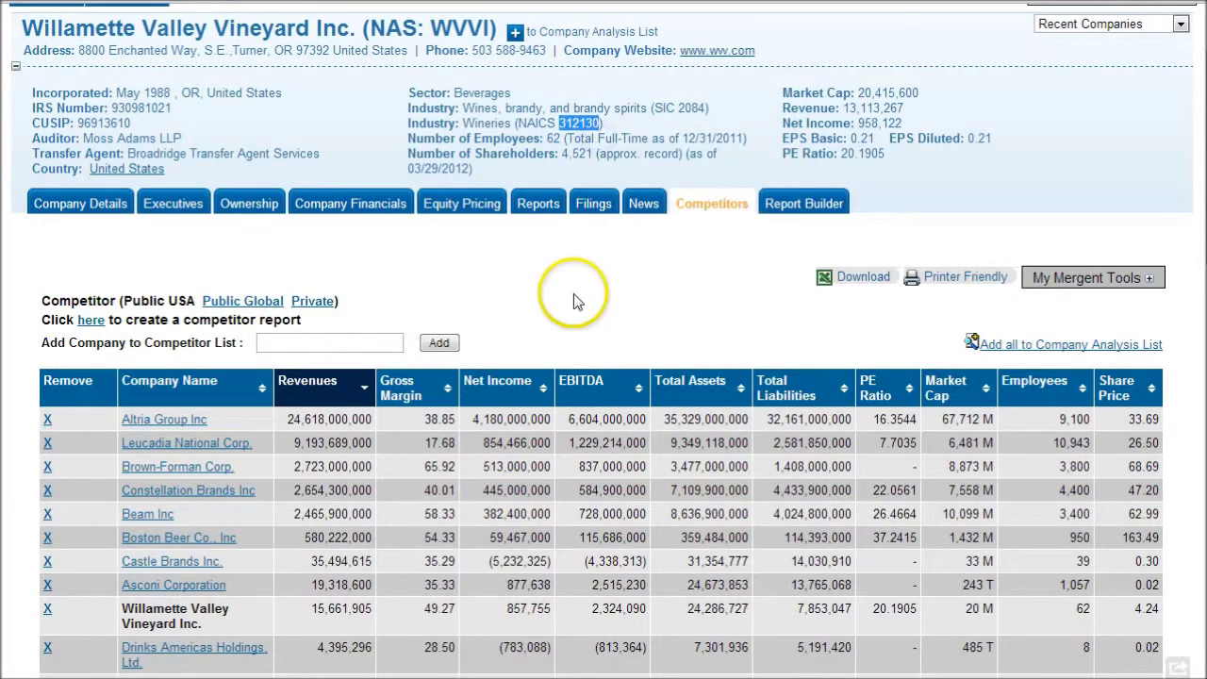
Step: Run a basic classification search for companies with the Primary NAICS code 312130
scroll(76, 132, "up", 1)
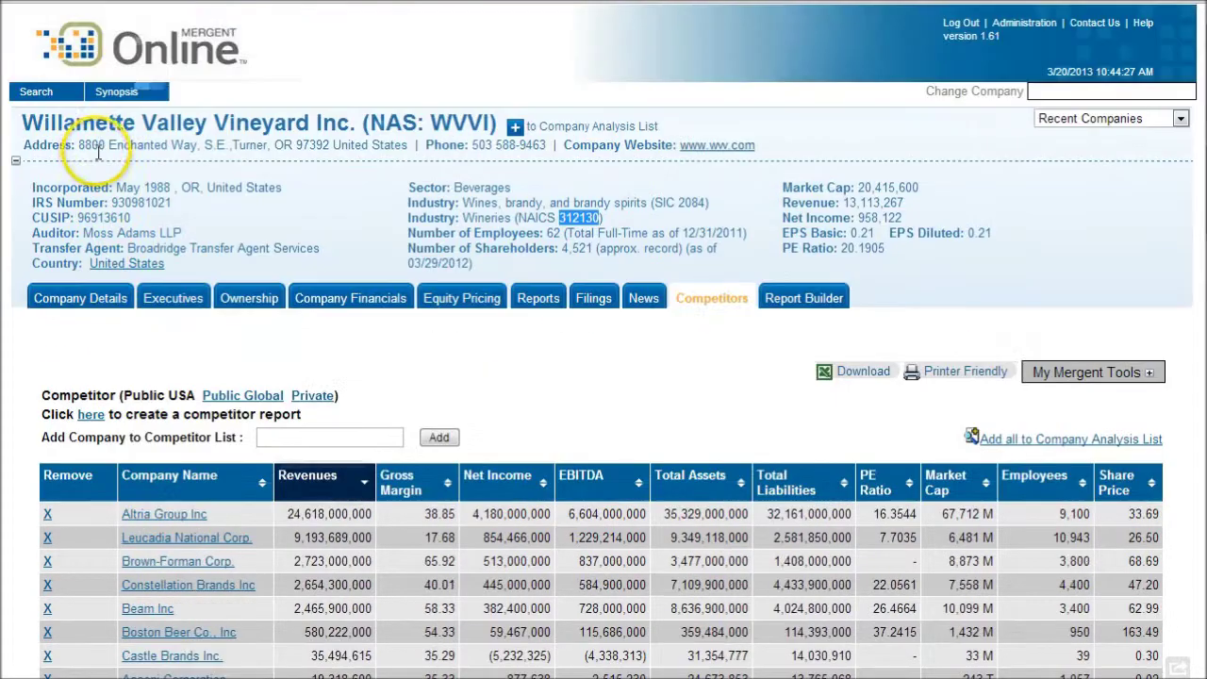
left_click(40, 95)
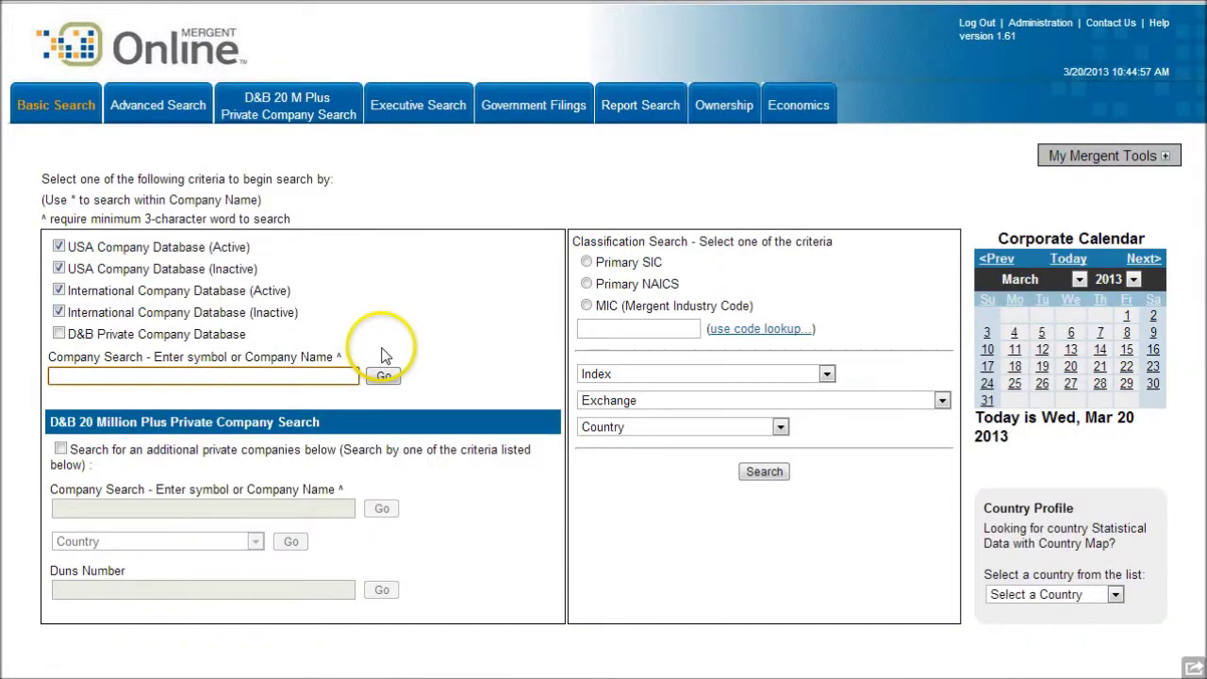
left_click(587, 285)
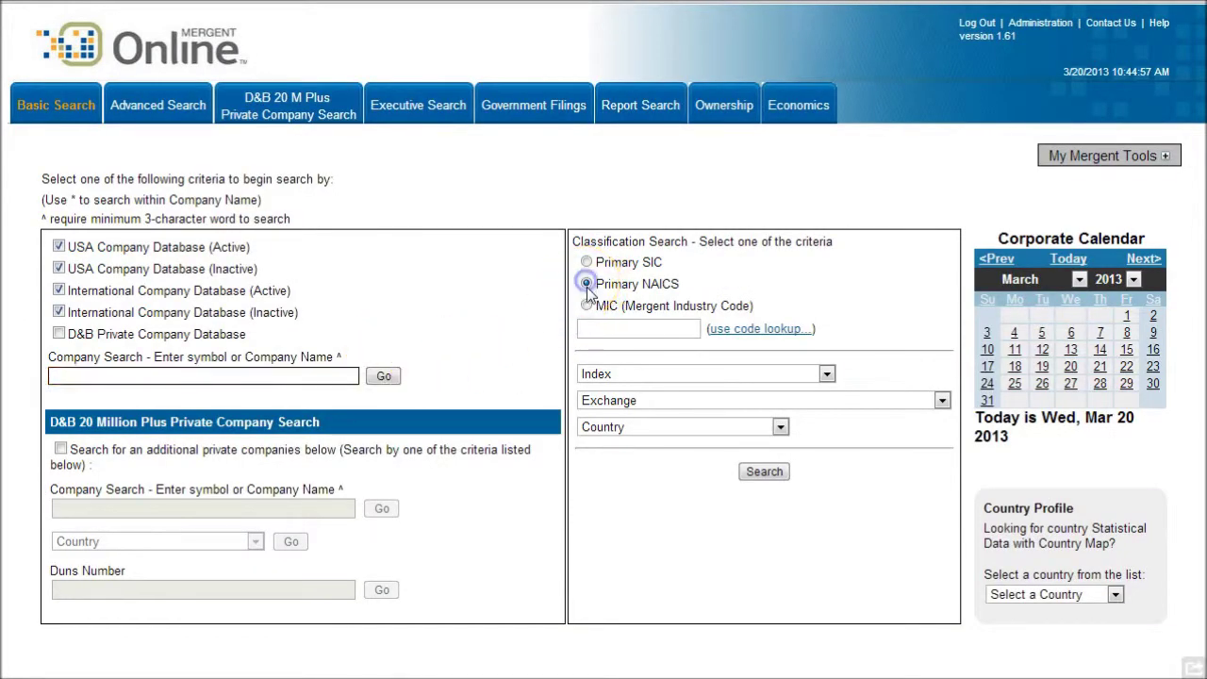
left_click(618, 330)
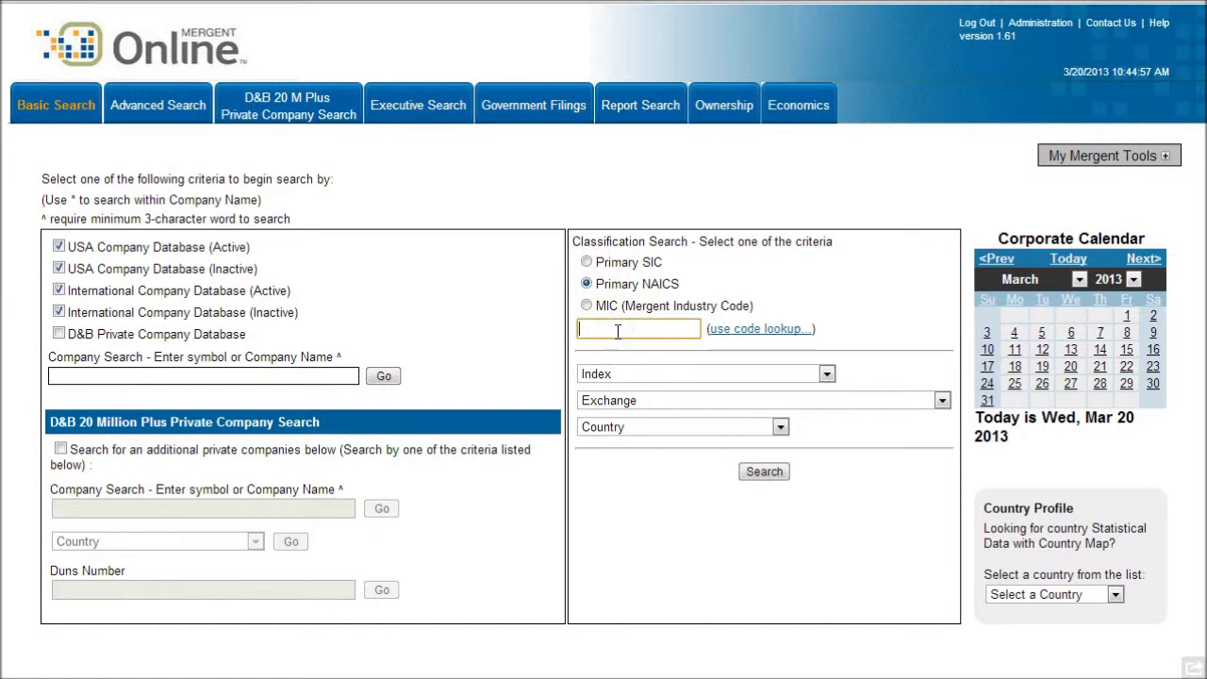
type("312130")
left_click(778, 269)
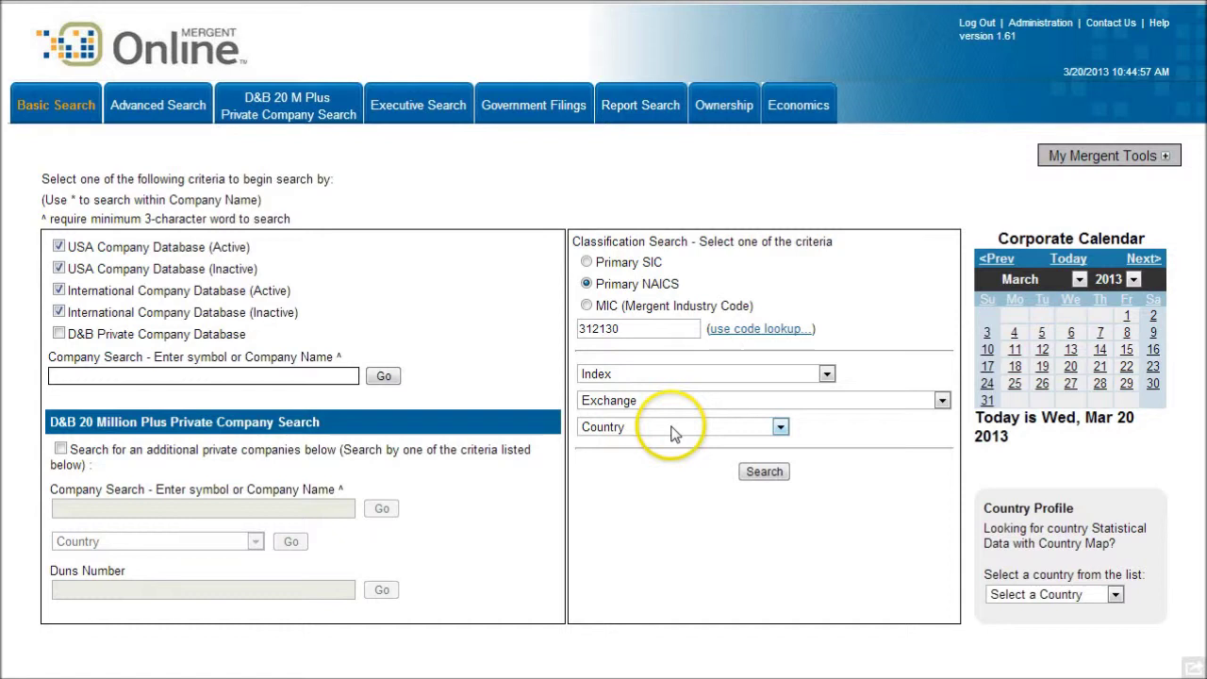
left_click(773, 481)
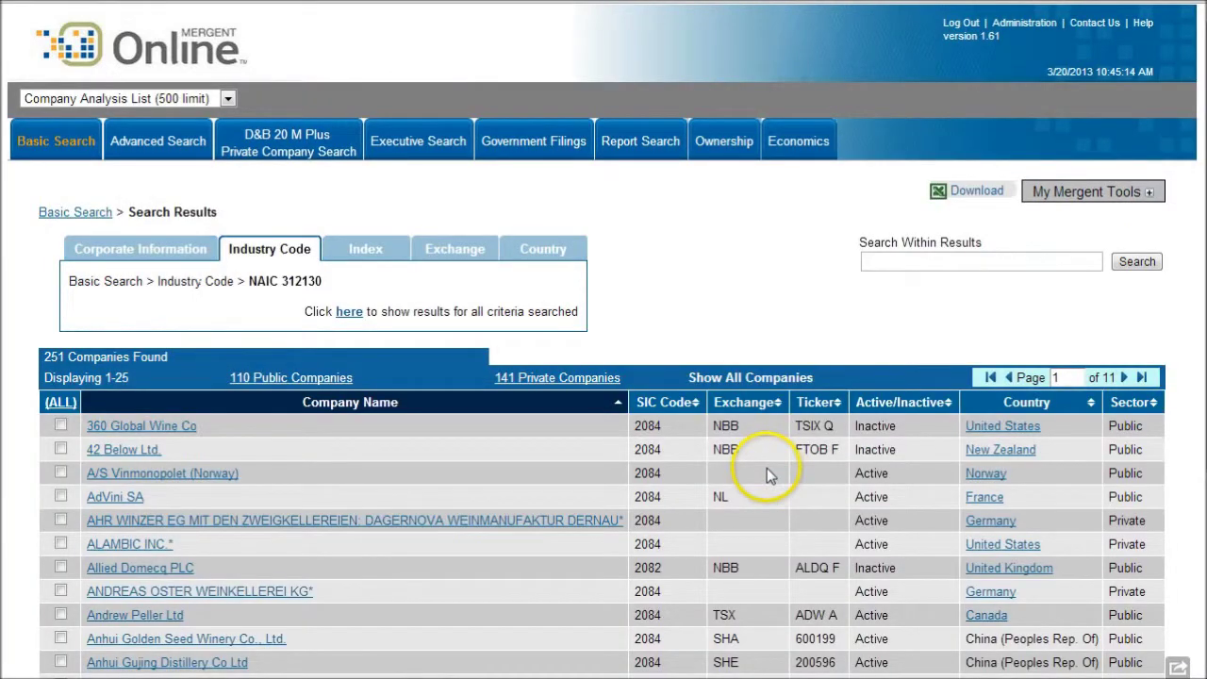
Step: Filter the search results to public companies only and look over their active or inactive status
scroll(826, 400, "down", 1)
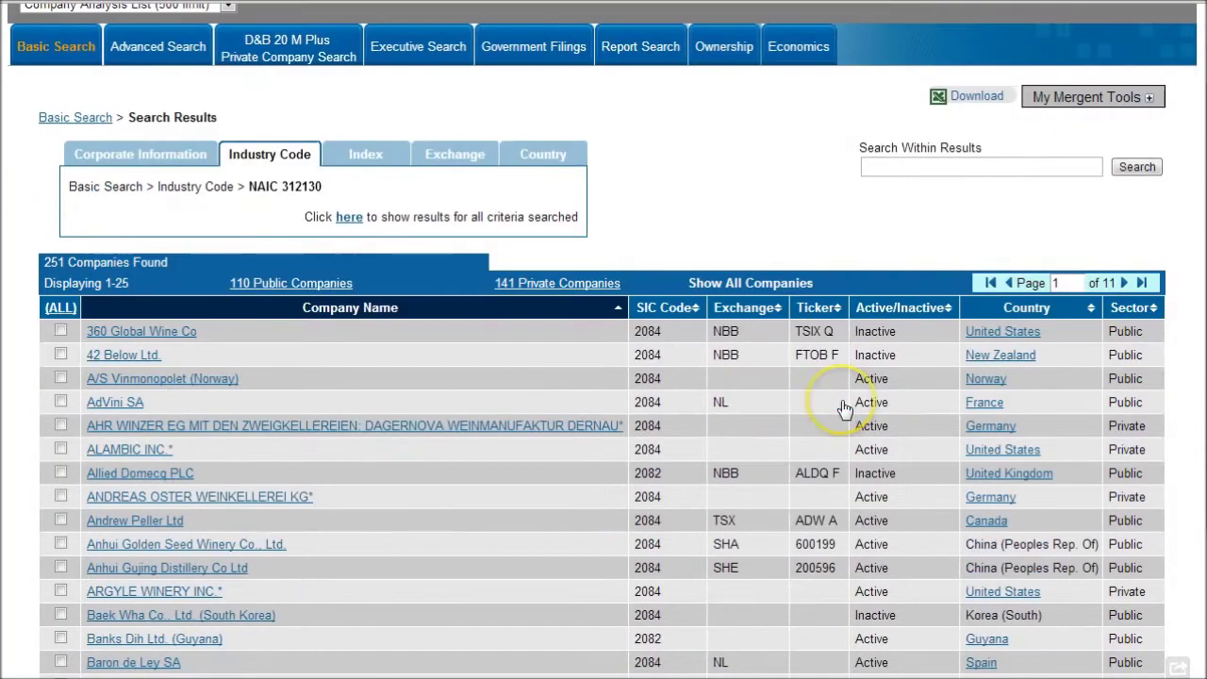
left_click(281, 291)
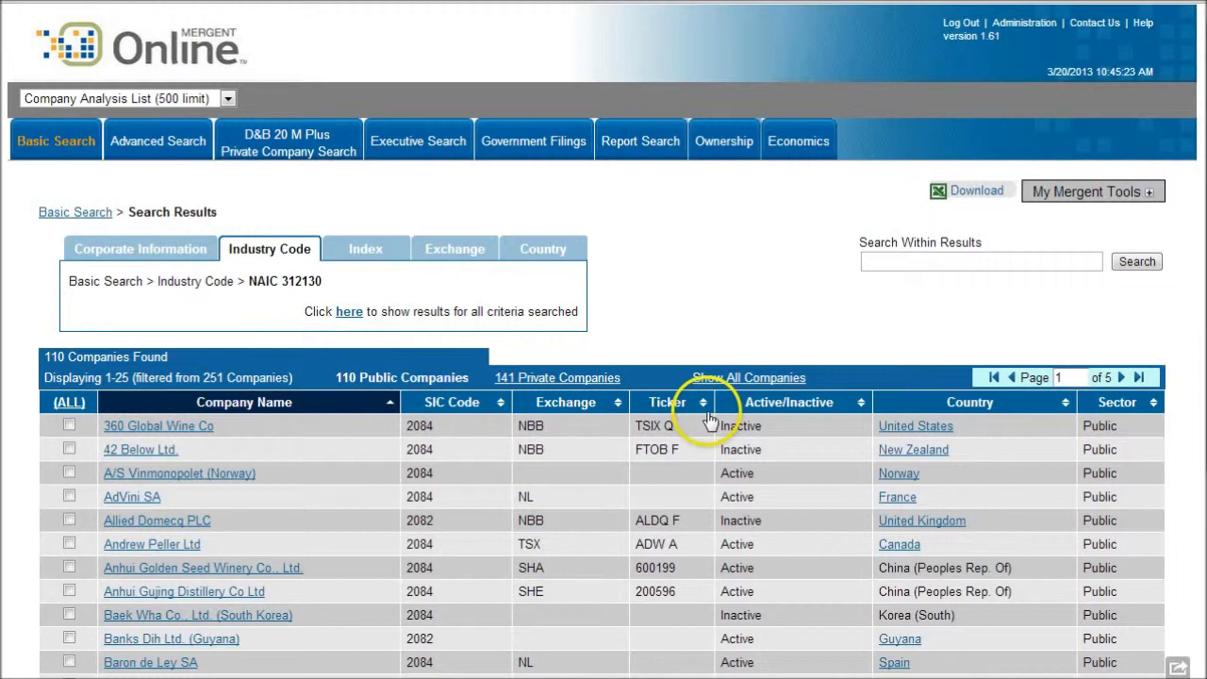
scroll(816, 407, "down", 1)
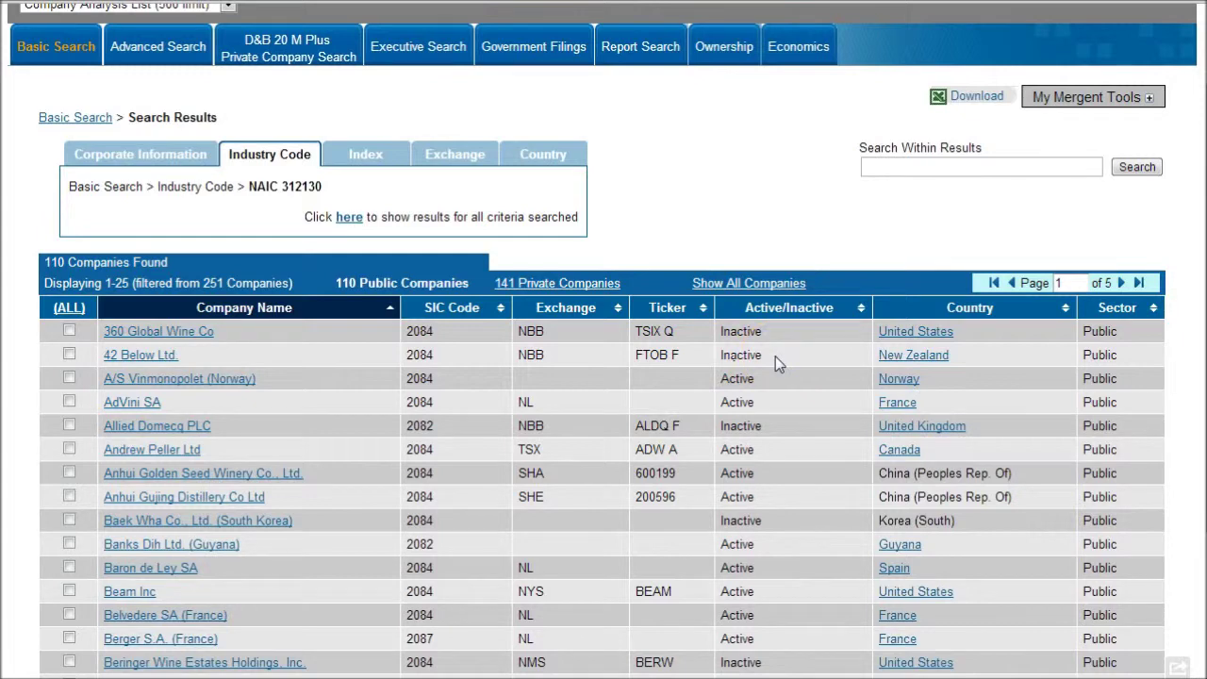
scroll(787, 382, "up", 1)
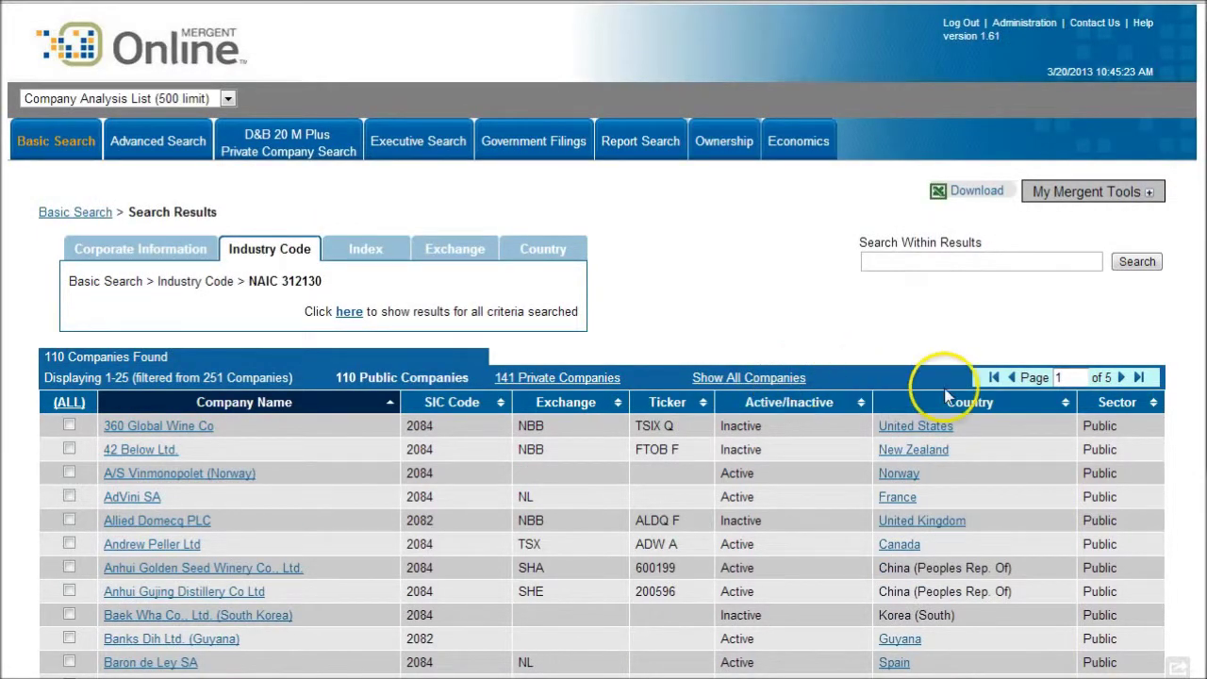
Step: Start an advanced search and exclude the inactive USA and inactive International company databases from the target universe
left_click(51, 140)
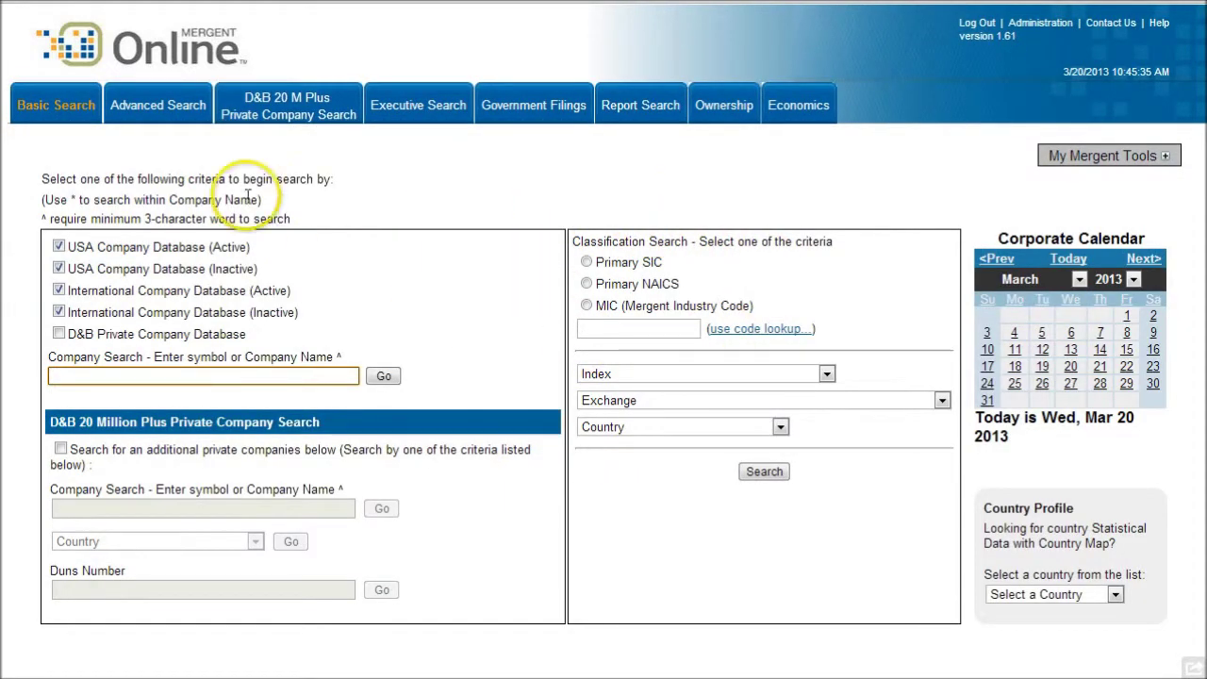
left_click(144, 106)
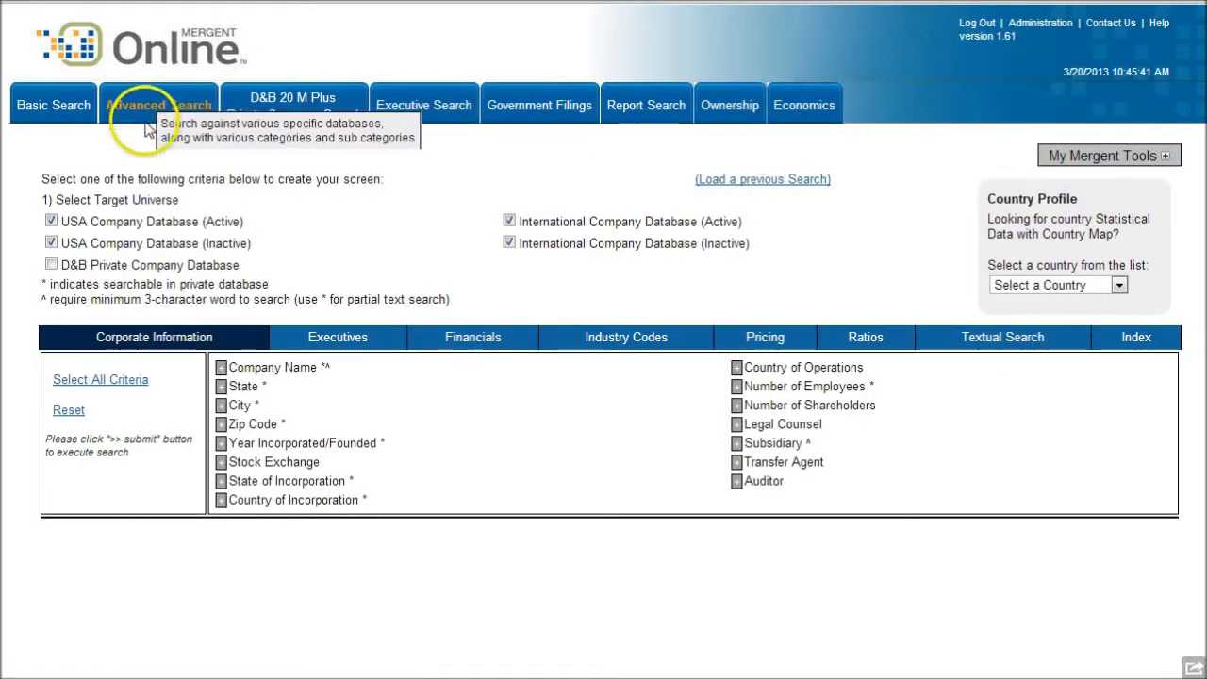
left_click(51, 244)
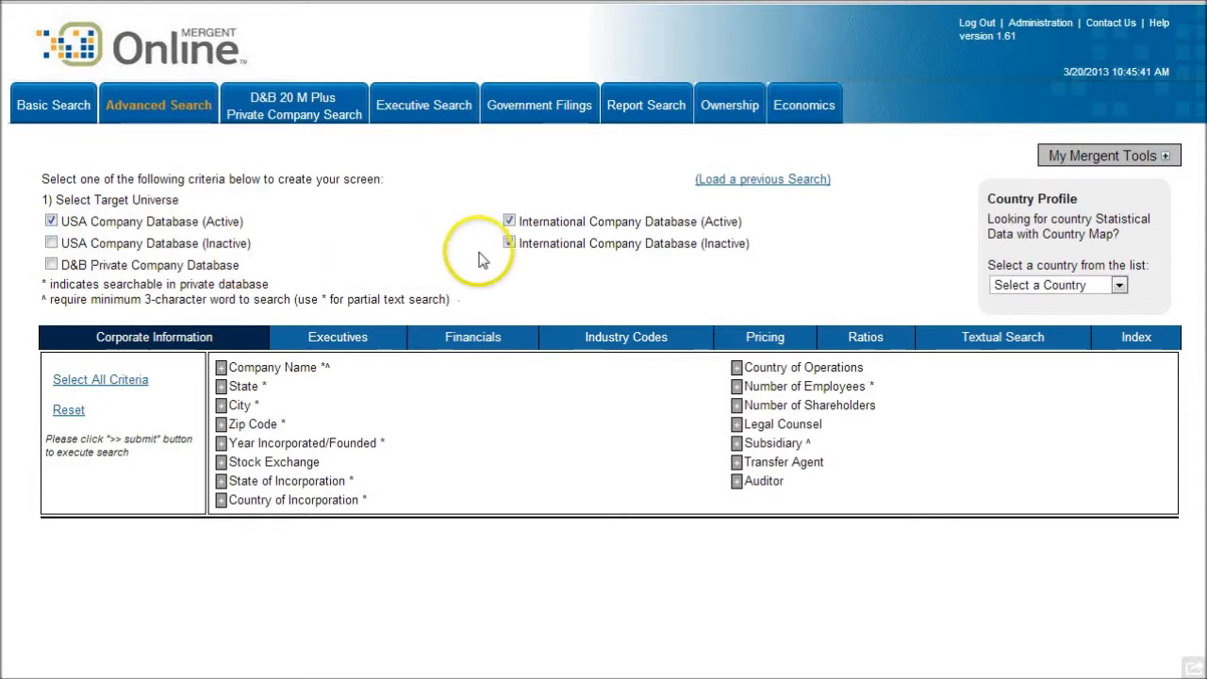
left_click(510, 245)
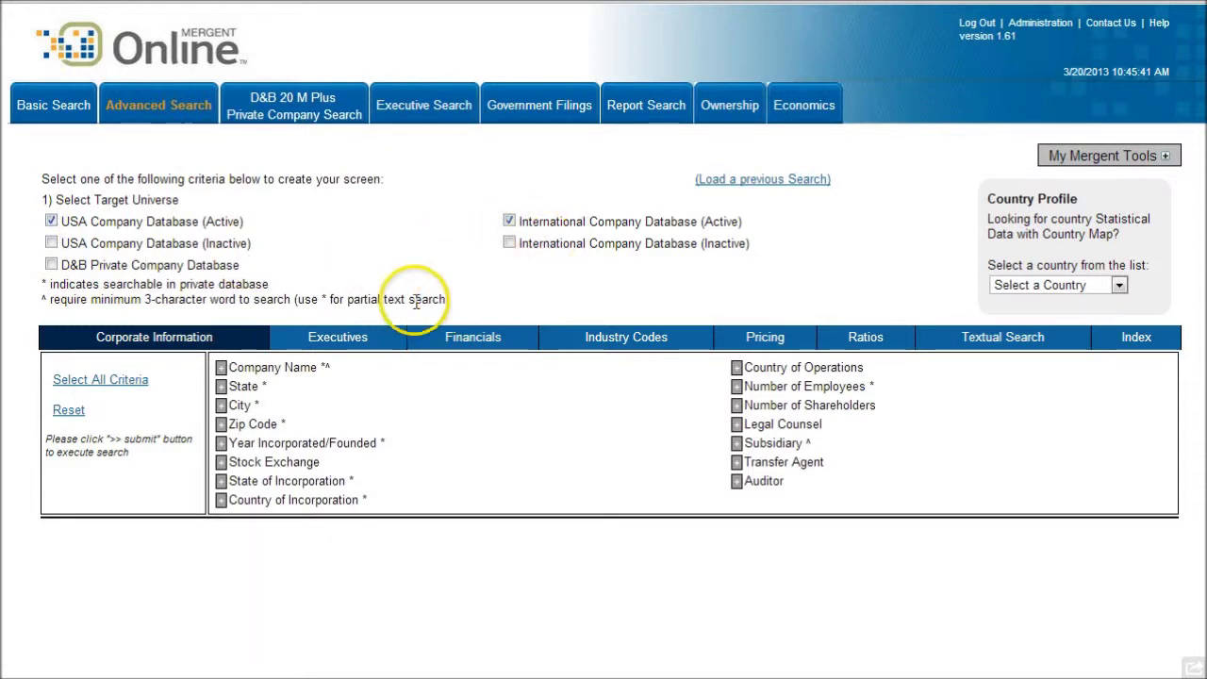
Step: Add a Primary NAIC industry code criterion of 312130, submit it and view the list of matching companies
left_click(621, 342)
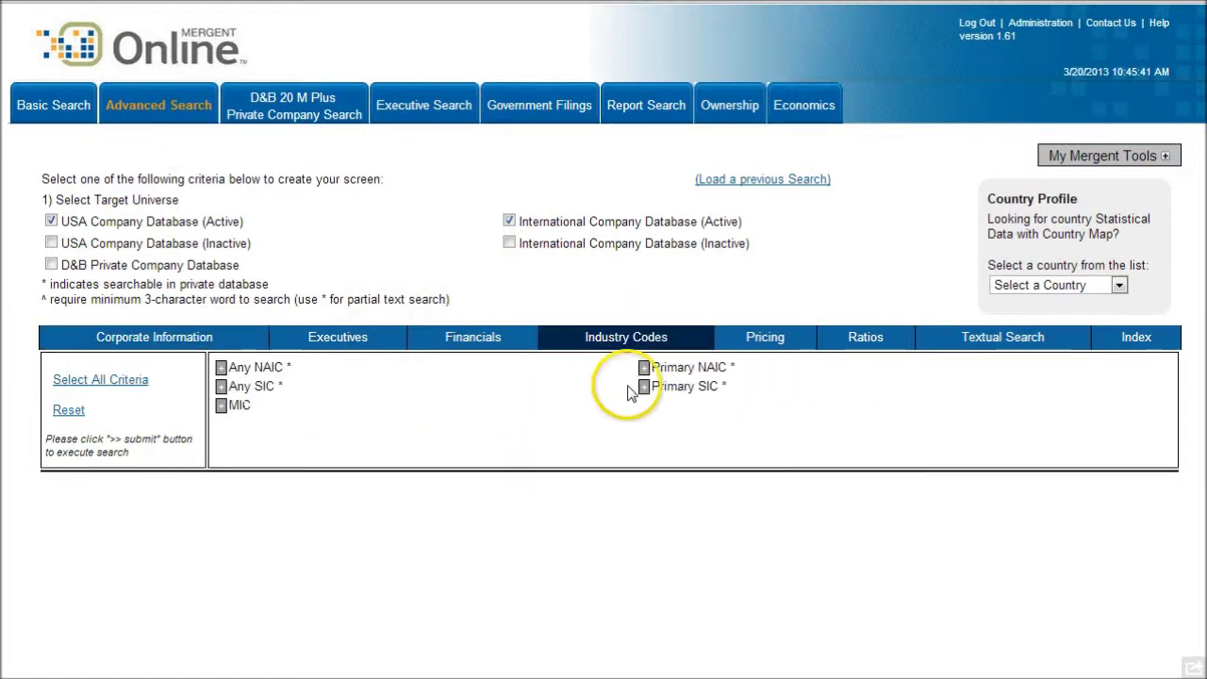
left_click(644, 368)
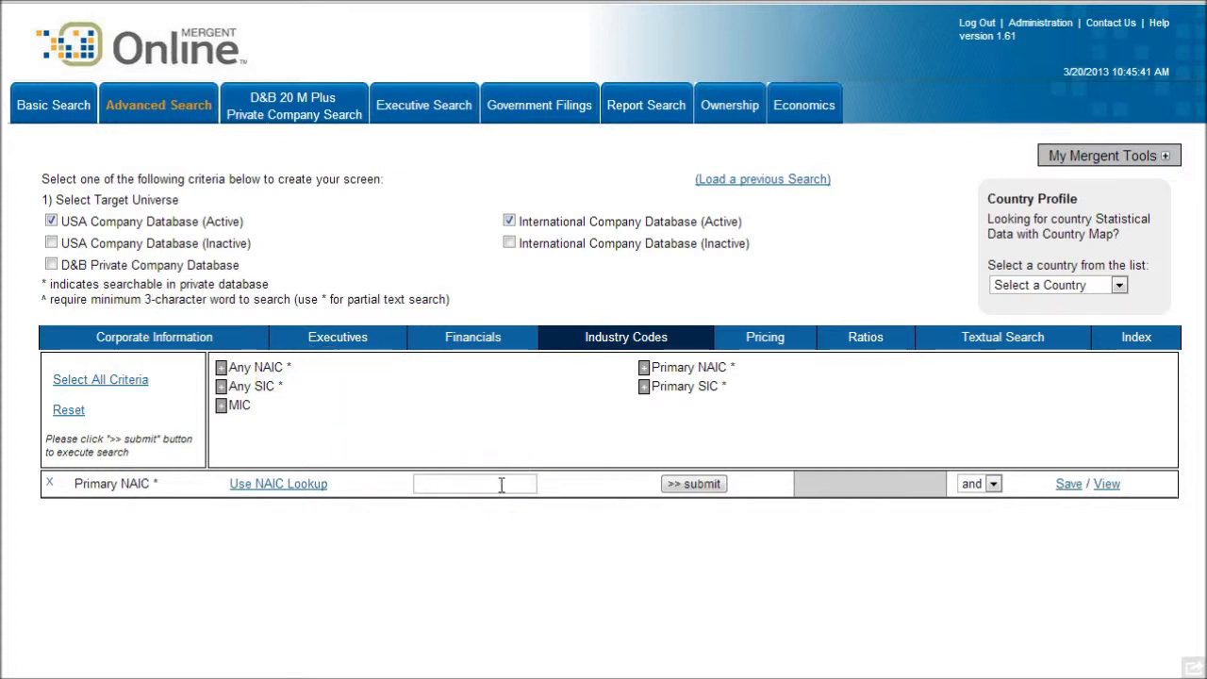
left_click(453, 482)
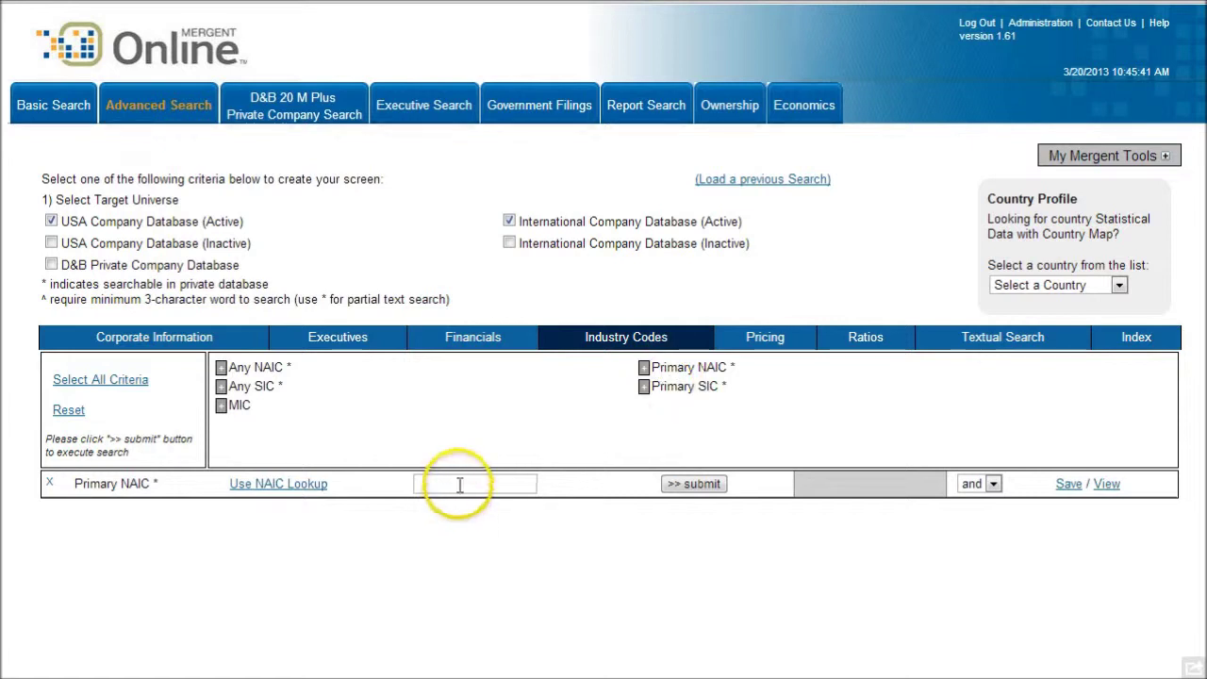
type("312130")
left_click(508, 485)
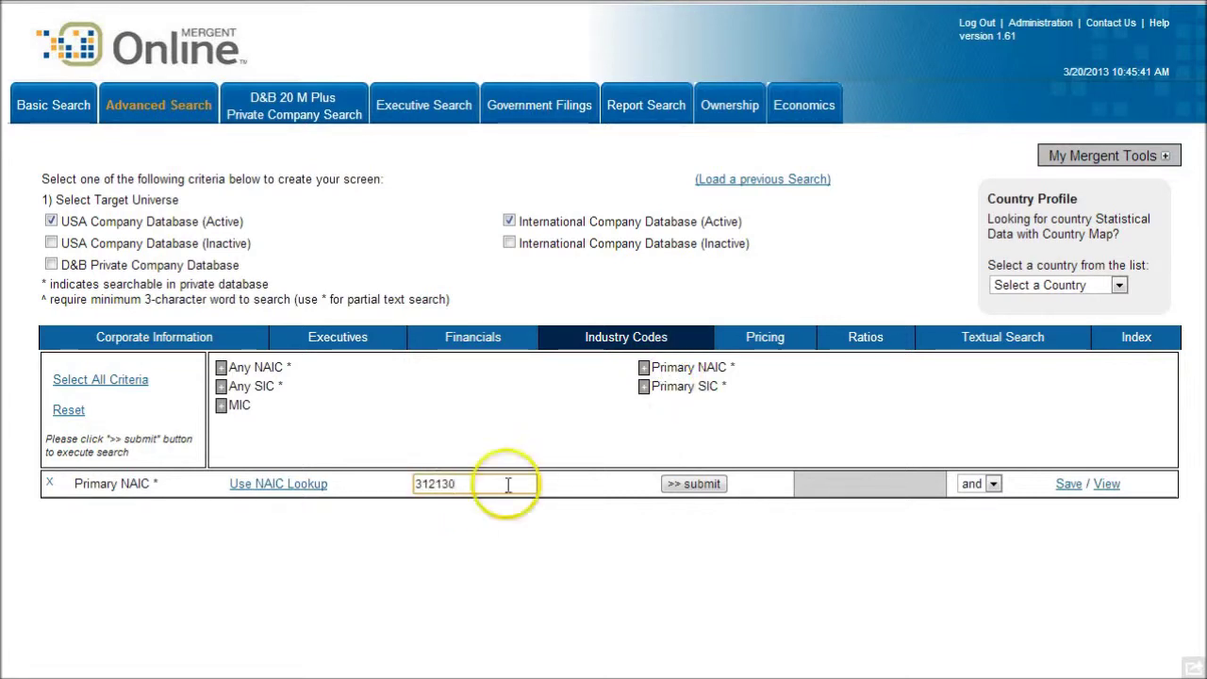
left_click(702, 487)
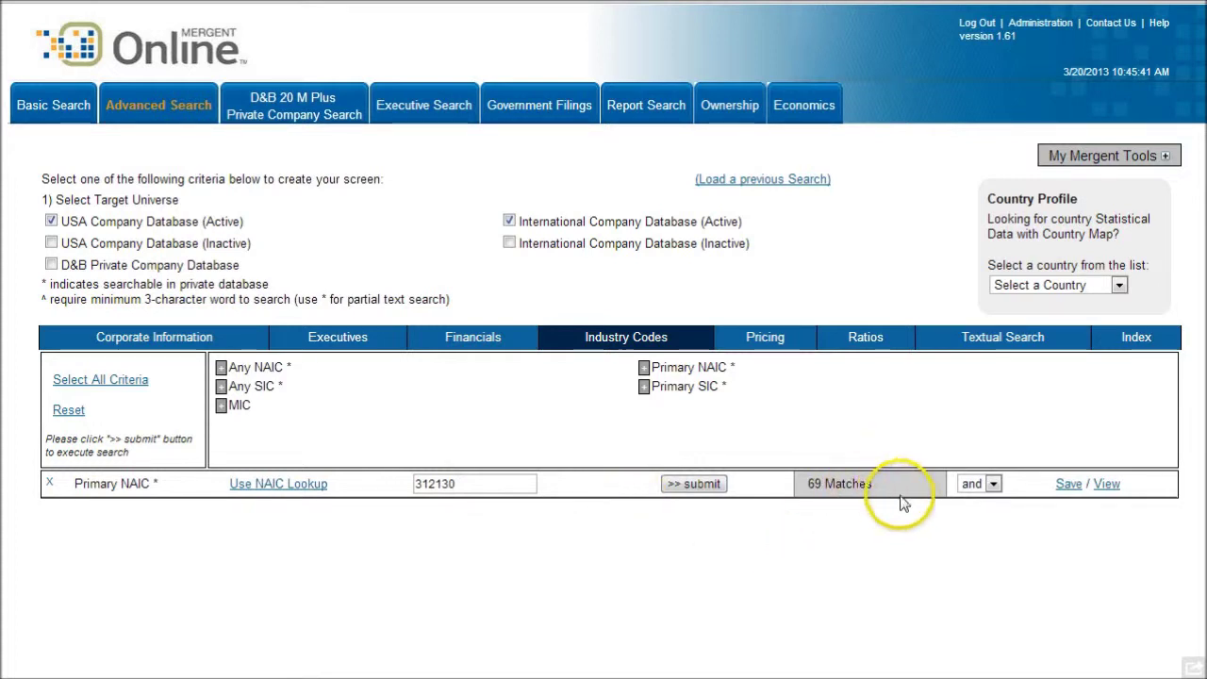
left_click(1110, 485)
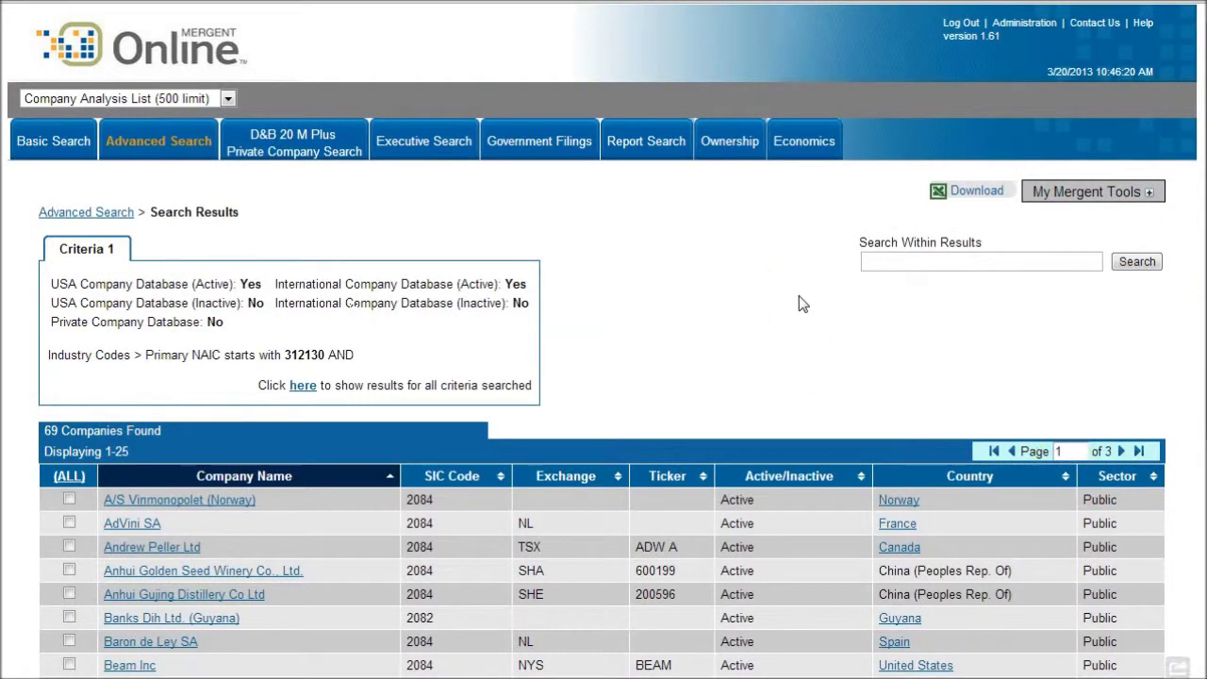
scroll(802, 303, "down", 1)
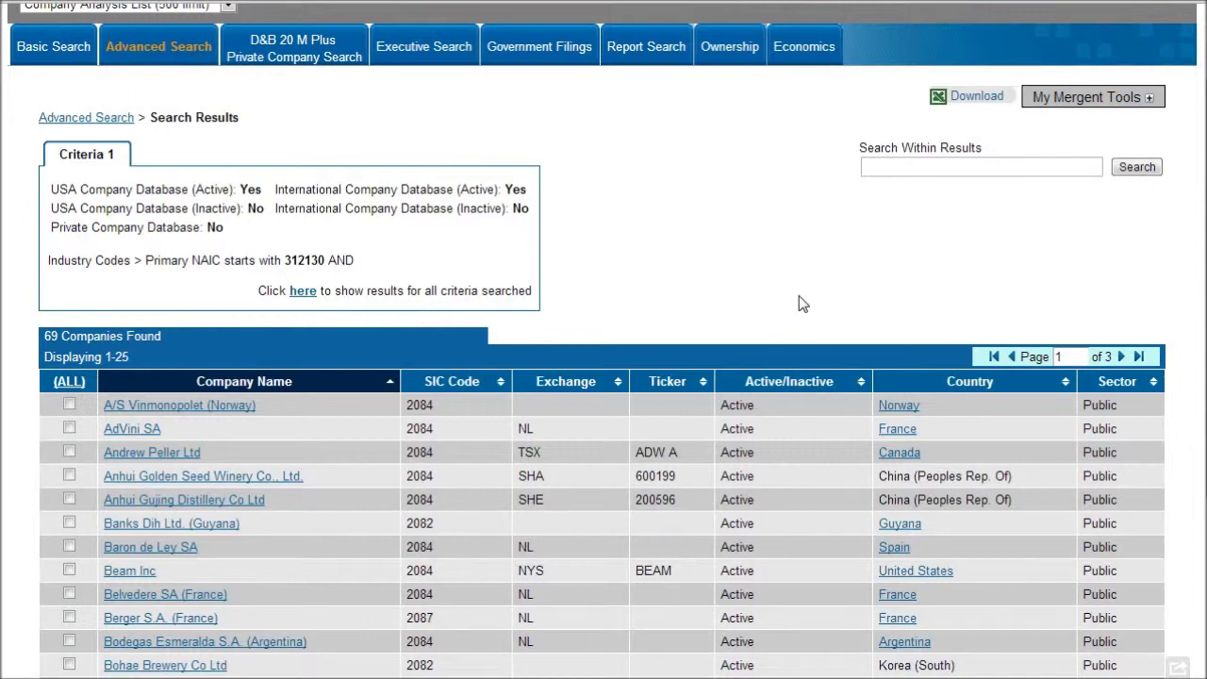
scroll(802, 304, "up", 1)
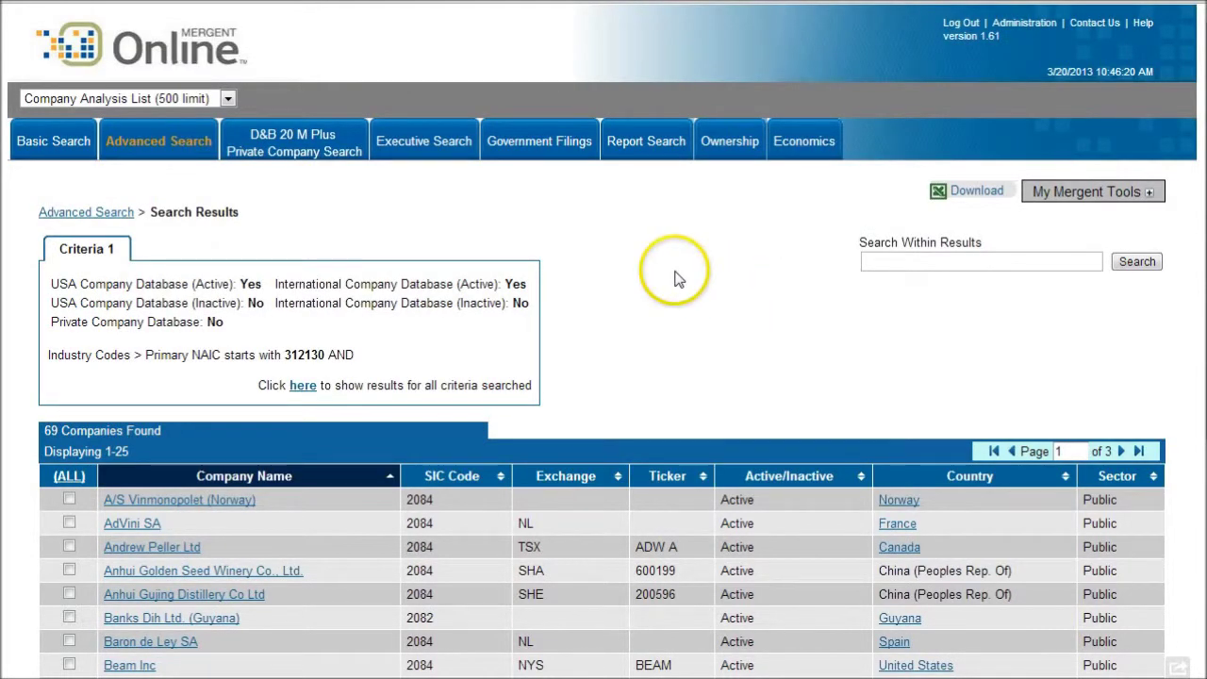
Step: Add all companies in the search results to the Company Analysis List
left_click(1151, 194)
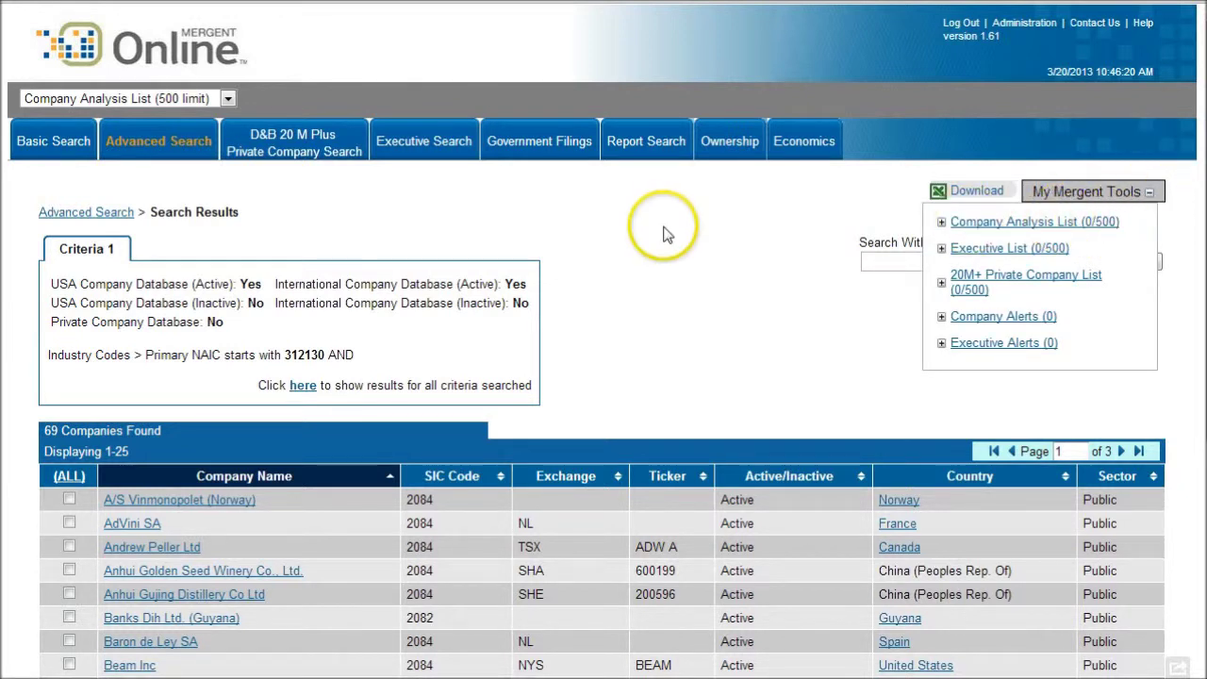
left_click(227, 99)
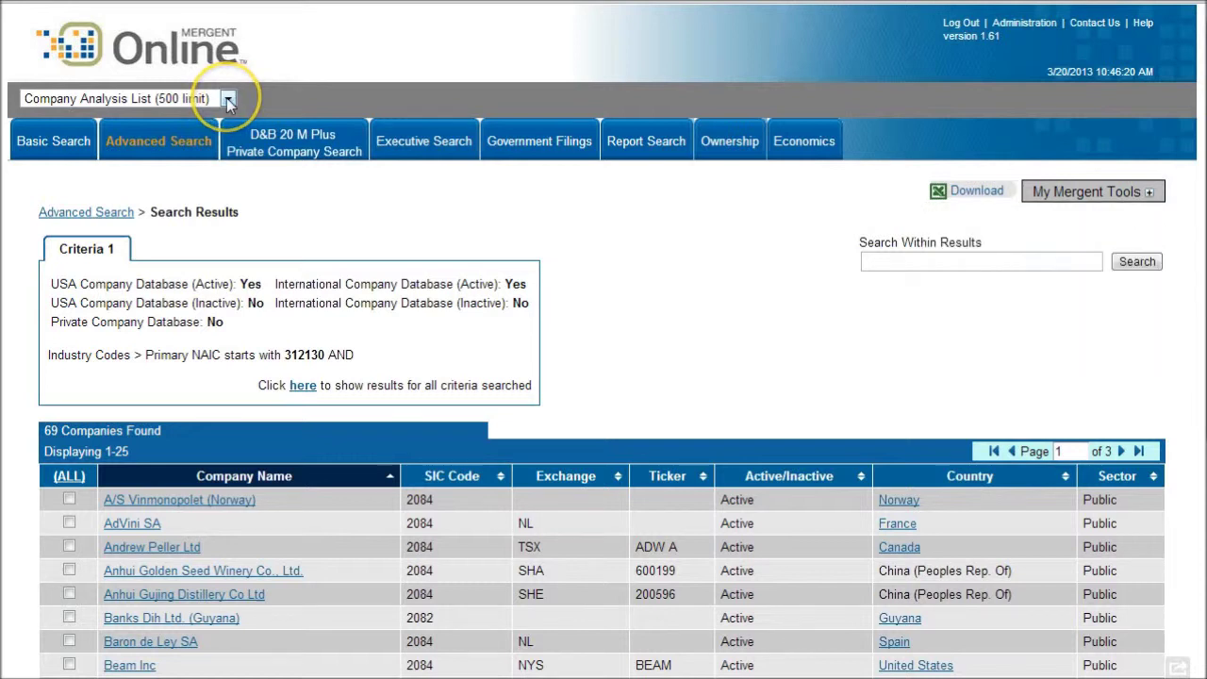
left_click(227, 99)
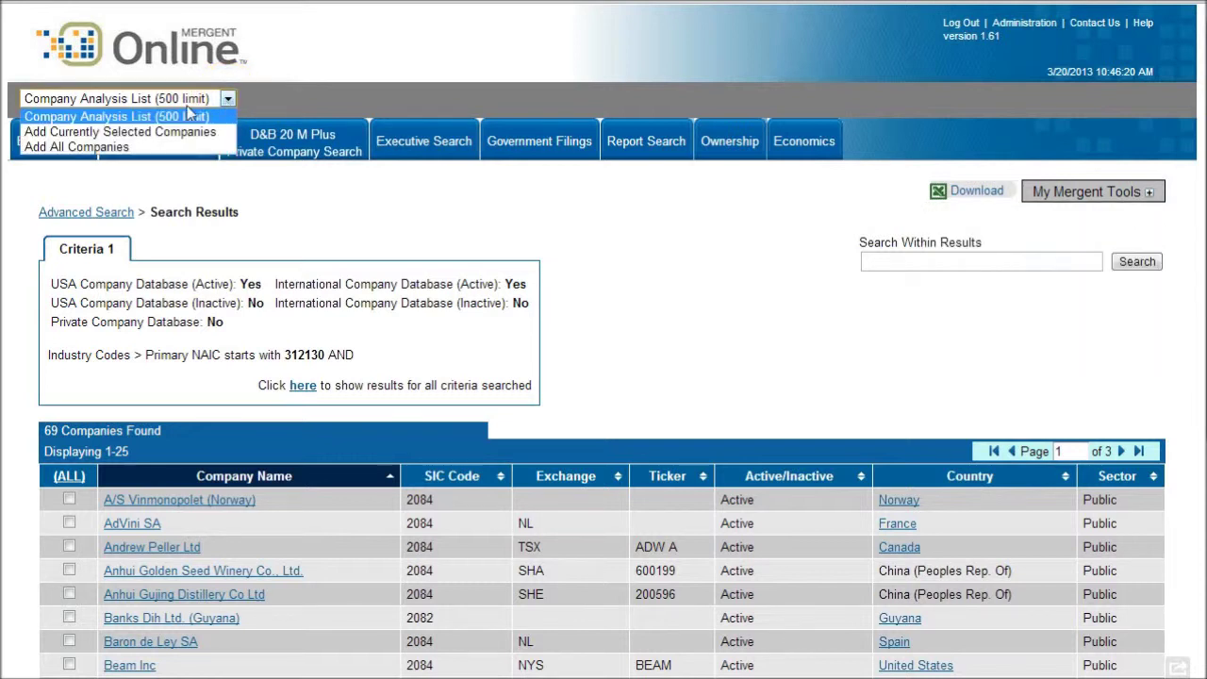
left_click(106, 148)
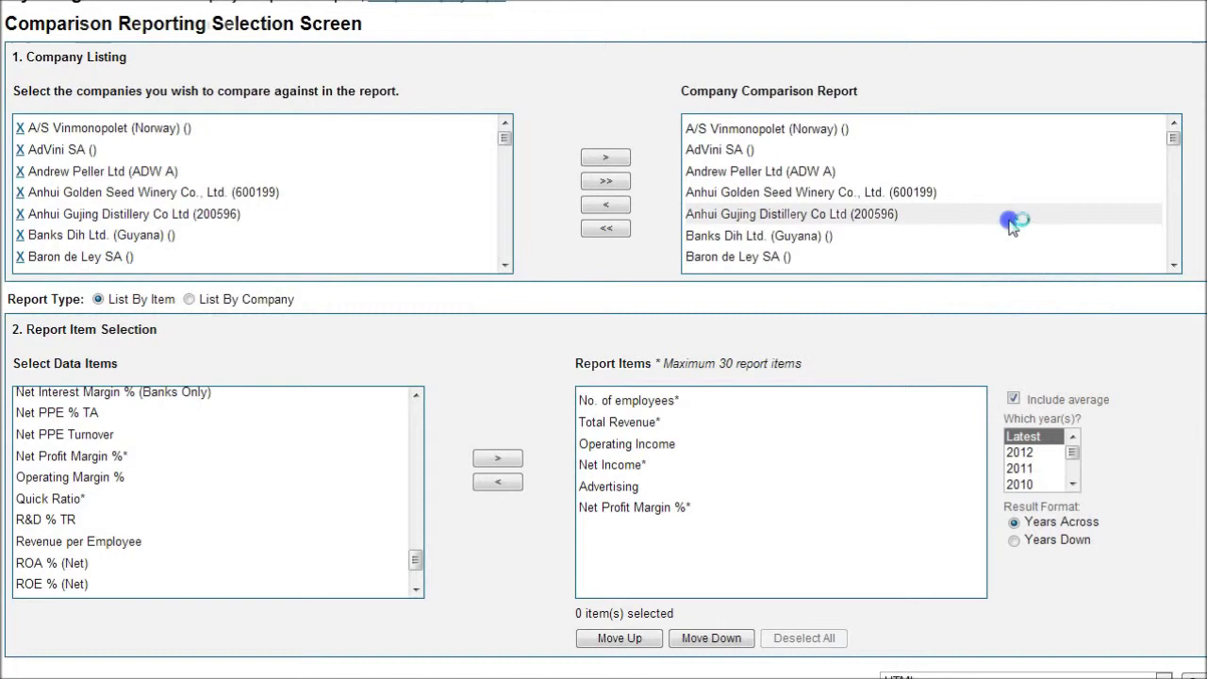
Step: Switch to the Company Comparison Report and add all companies from the Company Analysis List to it
left_click(1011, 228)
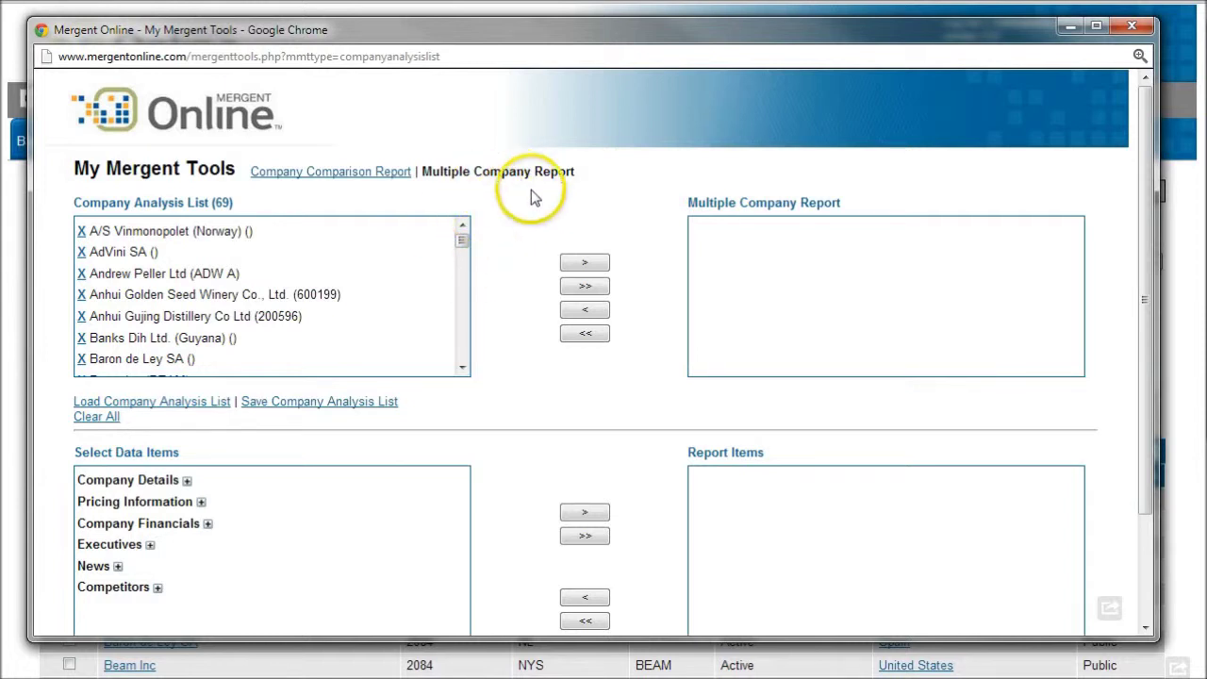
left_click(336, 175)
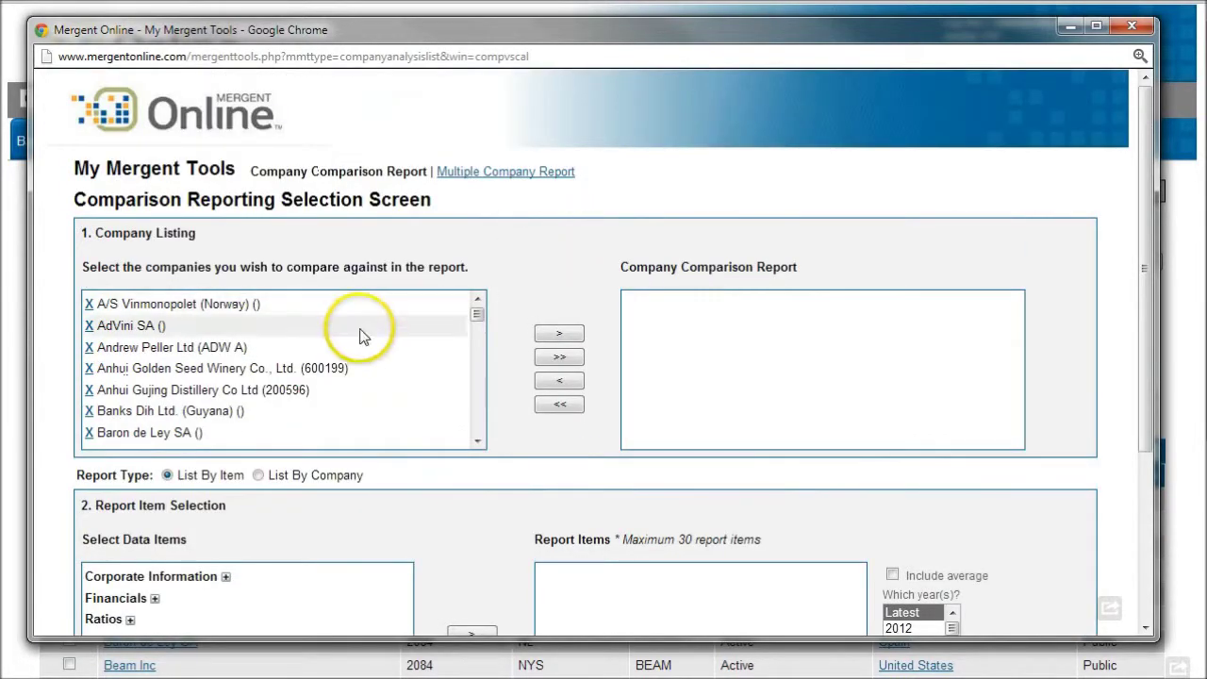
left_click(559, 358)
scroll(547, 270, "down", 2)
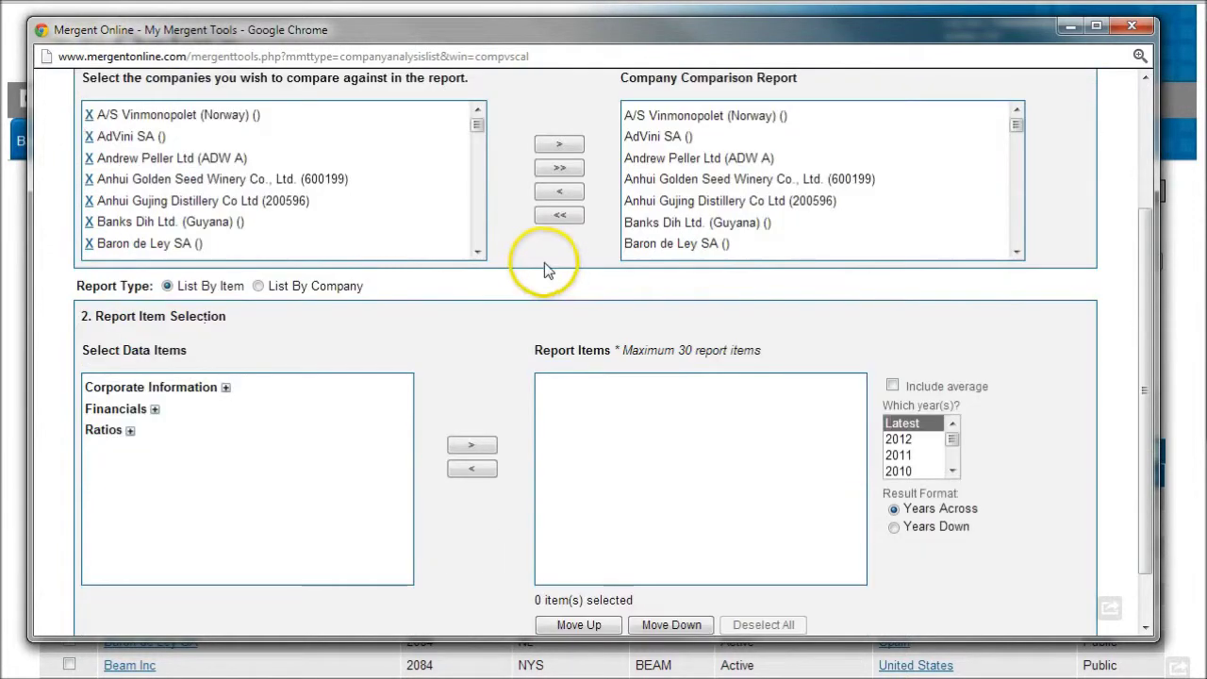
Step: Add the number of employees from the Corporate Information data items to the report items
scroll(472, 347, "down", 1)
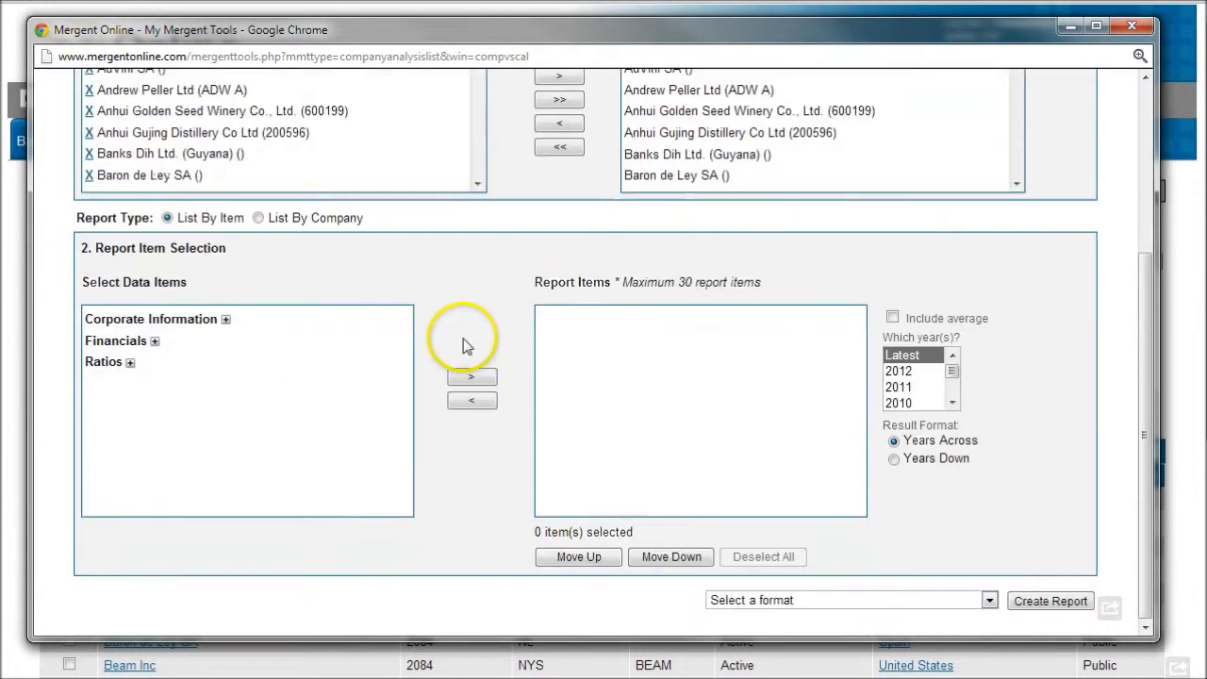
left_click(227, 321)
scroll(208, 370, "down", 1)
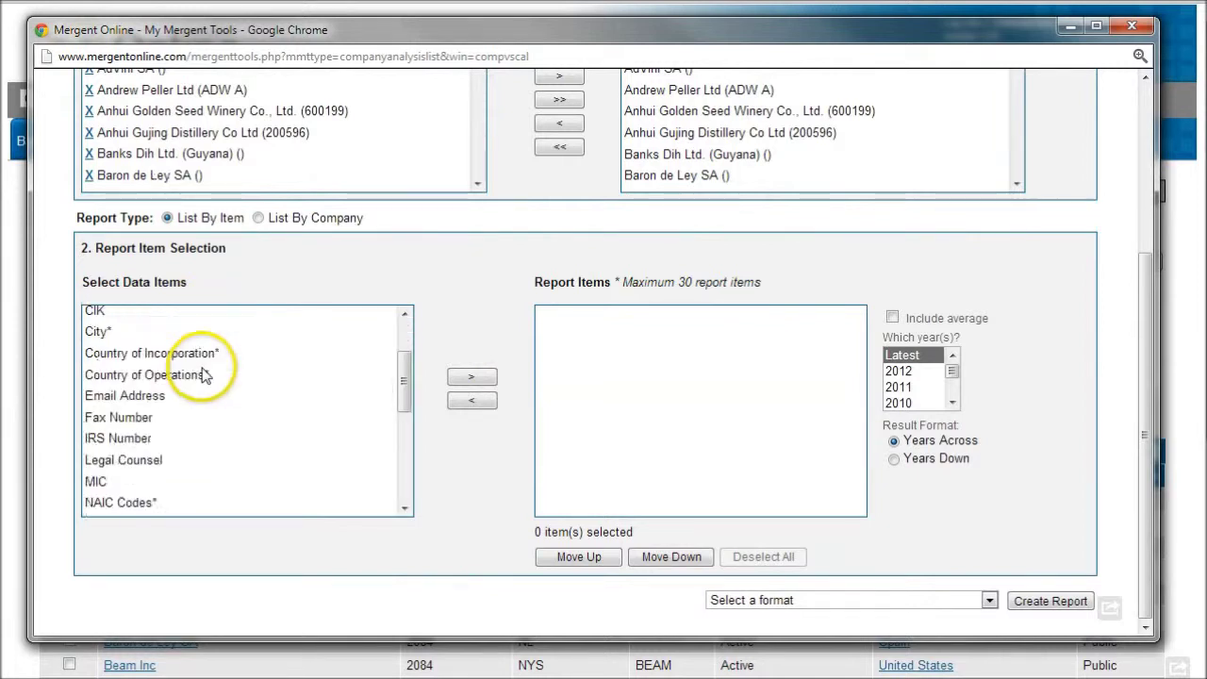
scroll(170, 387, "down", 2)
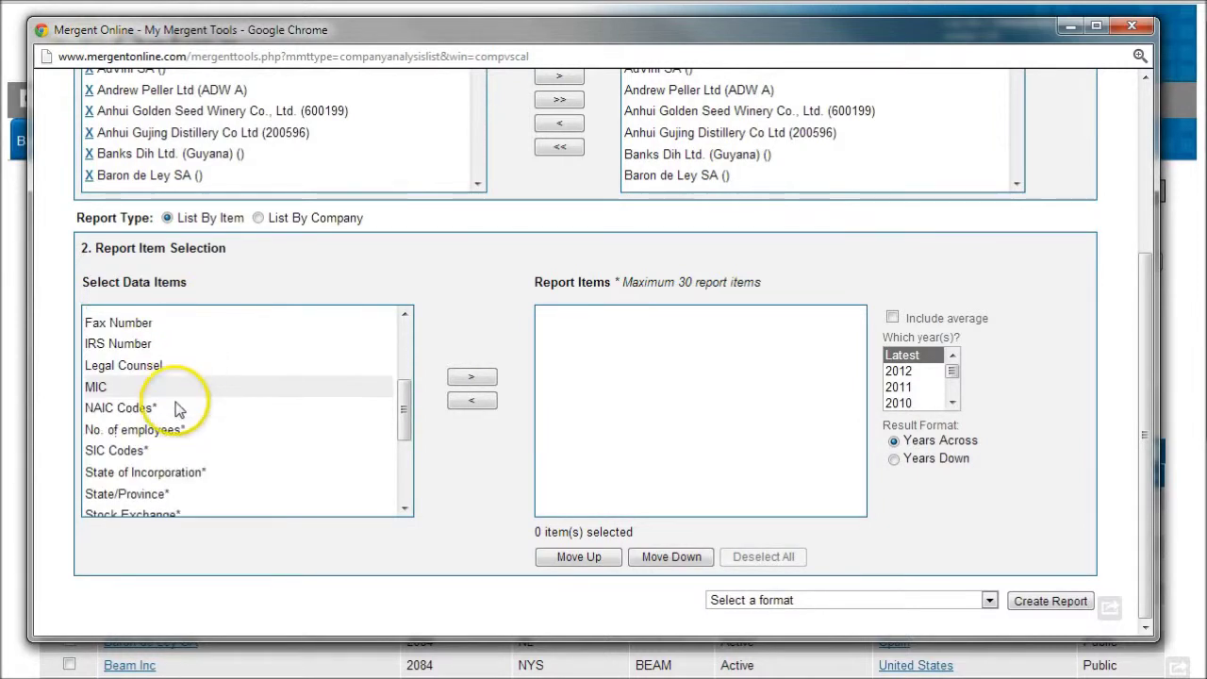
left_click(134, 431)
left_click(472, 376)
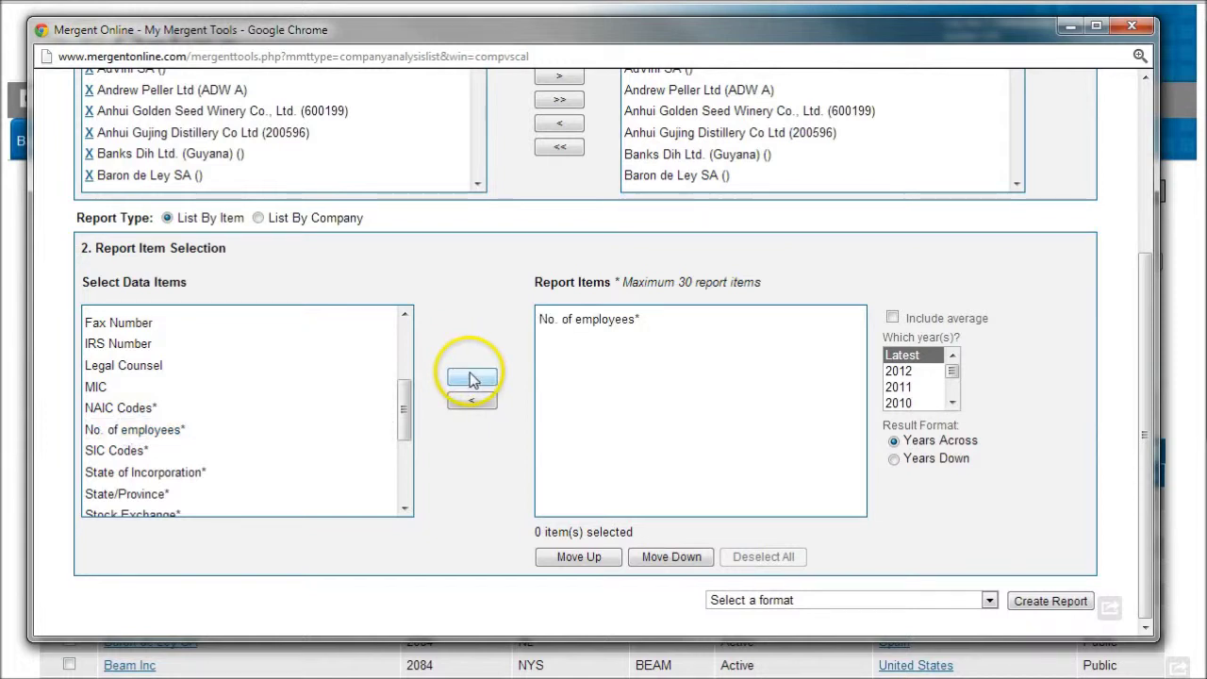
Step: Add Advertising and Net Income from the Financials data items to the report items
scroll(397, 424, "down", 3)
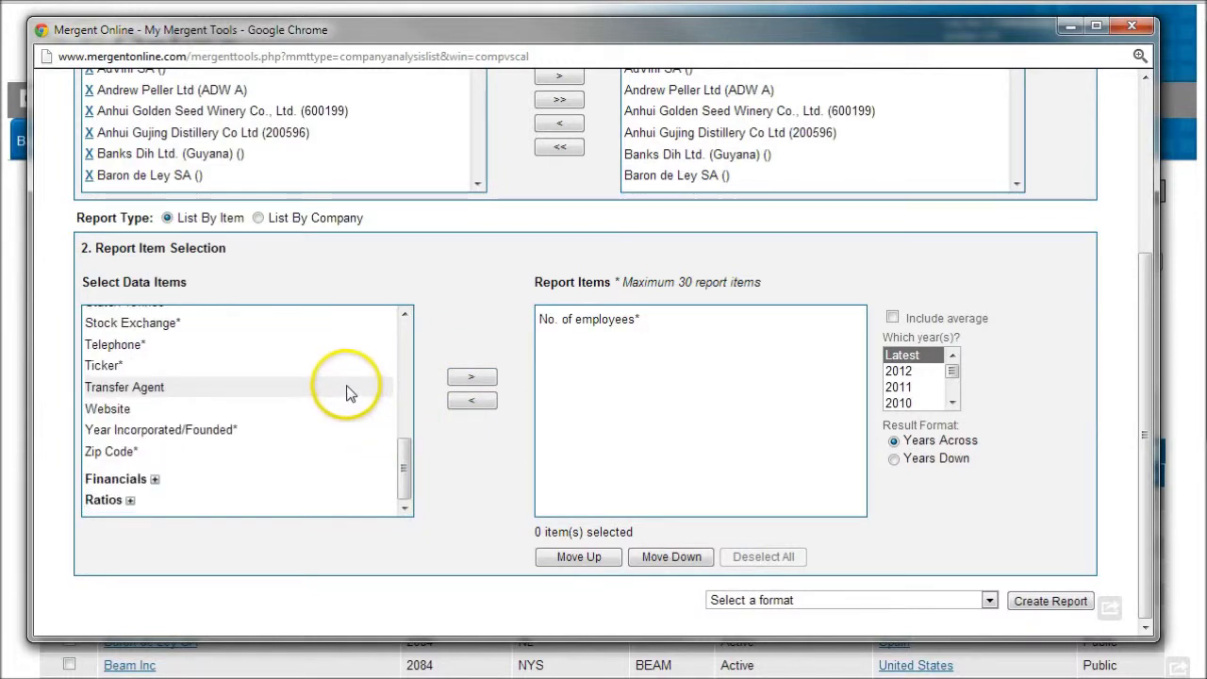
left_click(154, 479)
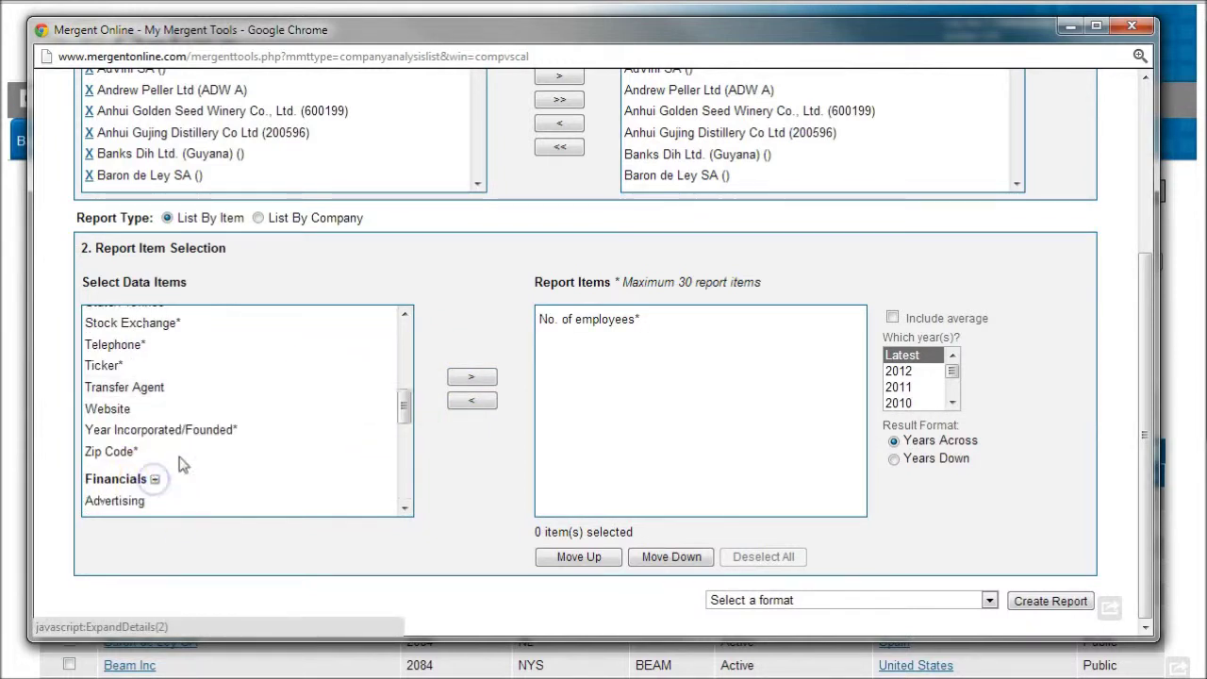
scroll(225, 424, "down", 2)
scroll(224, 412, "down", 2)
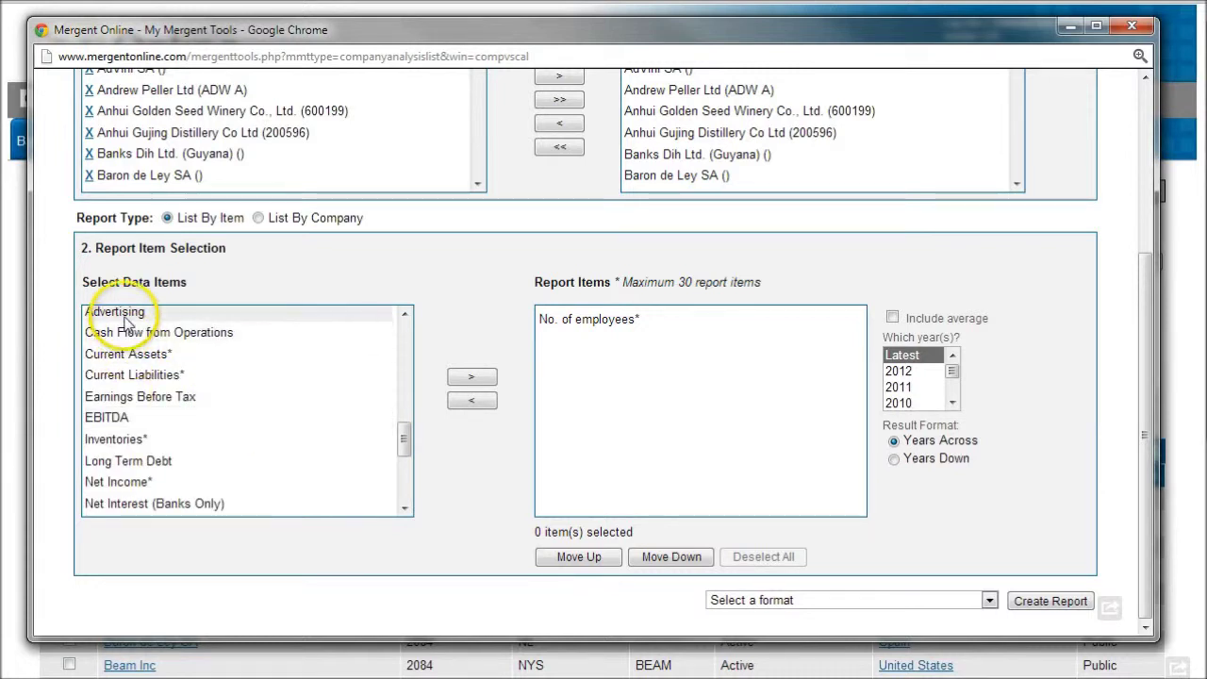
left_click(469, 376)
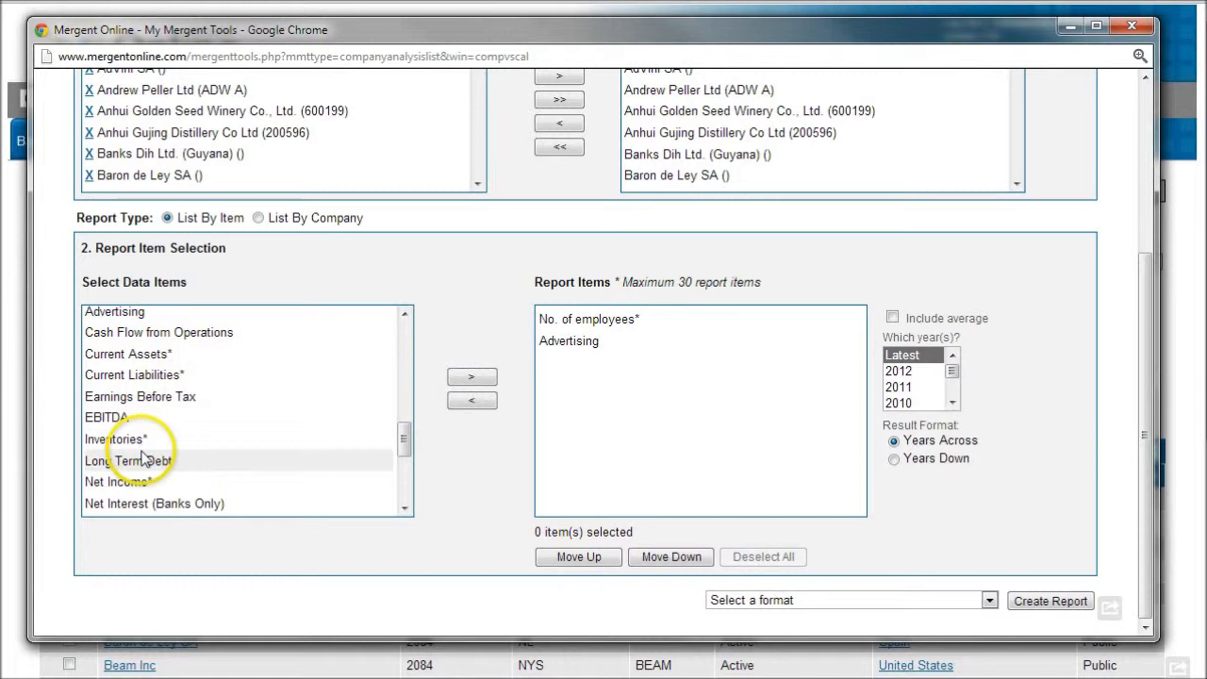
left_click(138, 487)
left_click(470, 376)
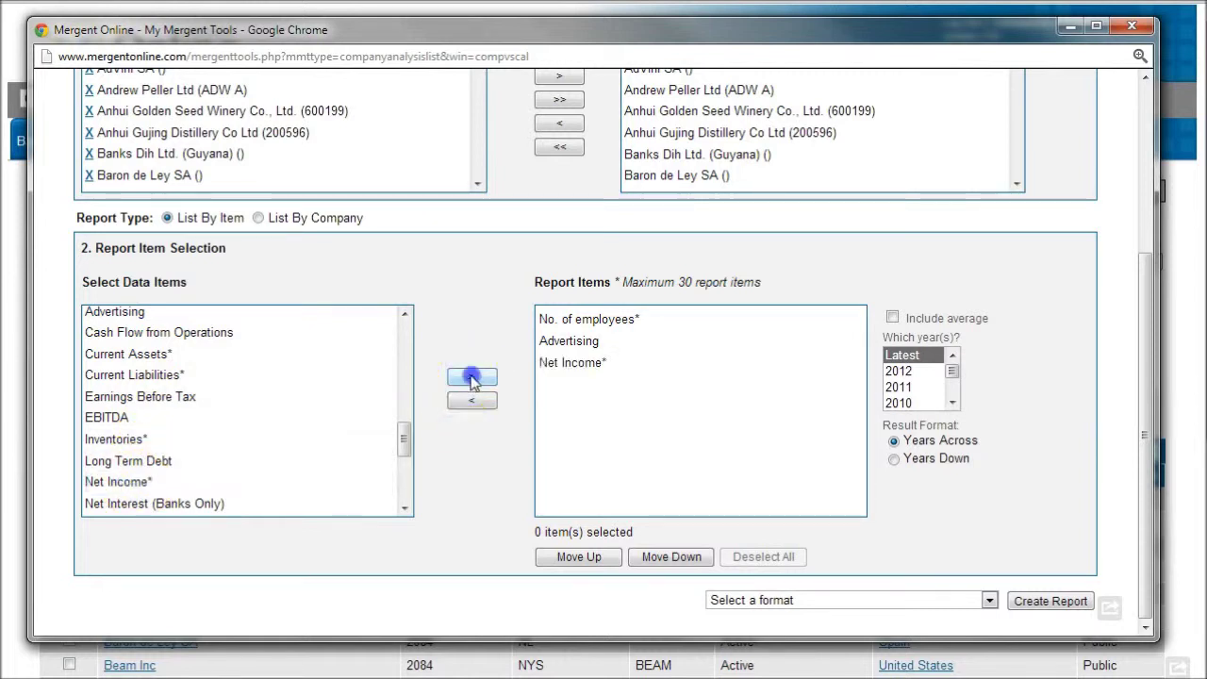
Step: Add the Operating Income and Total Revenue financial data items to the report items
scroll(215, 400, "down", 2)
left_click(156, 473)
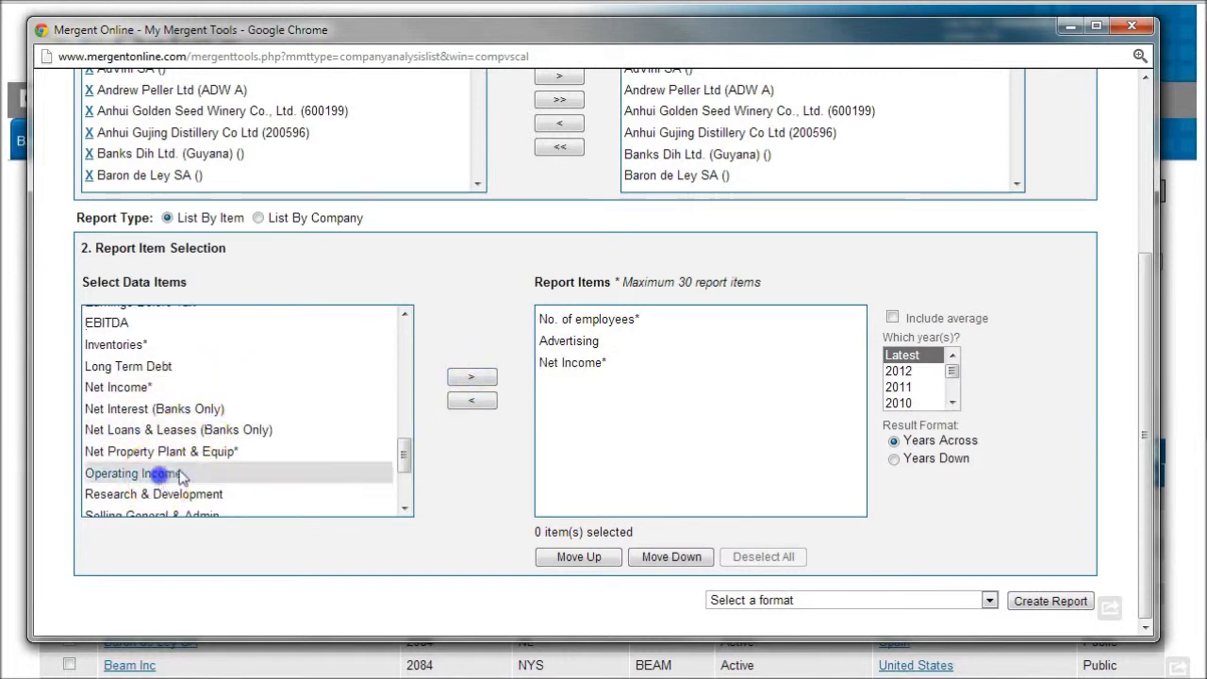
left_click(469, 377)
scroll(141, 443, "down", 2)
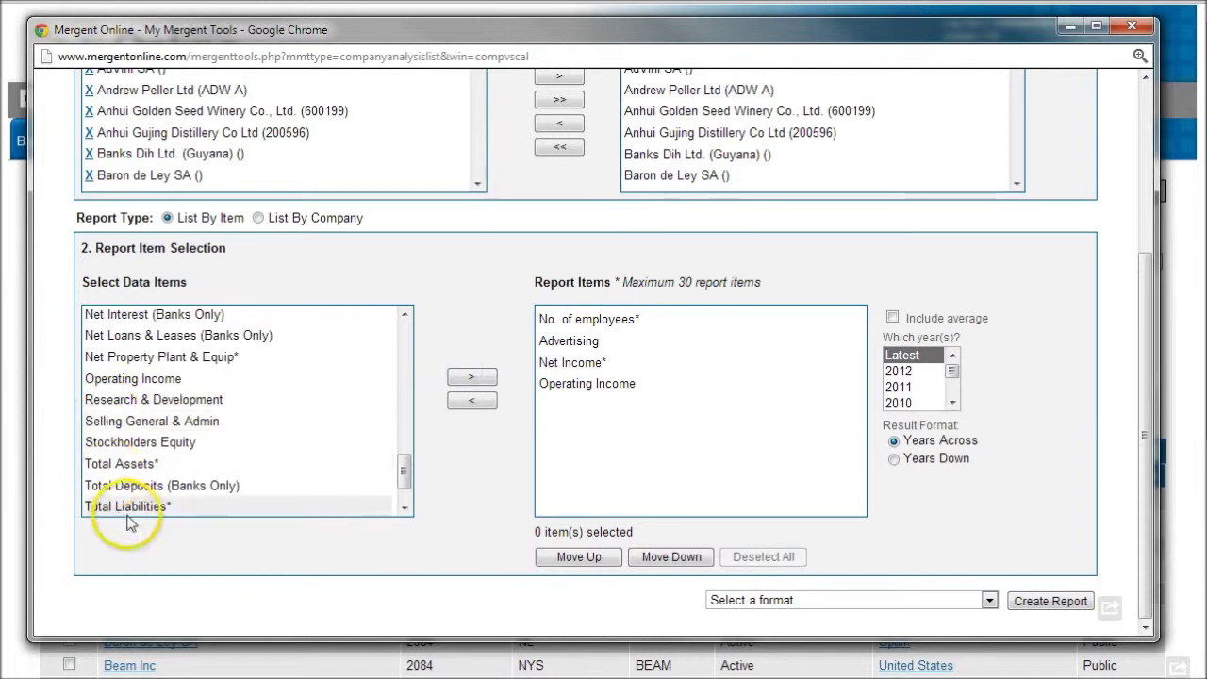
scroll(150, 452, "down", 2)
left_click(136, 472)
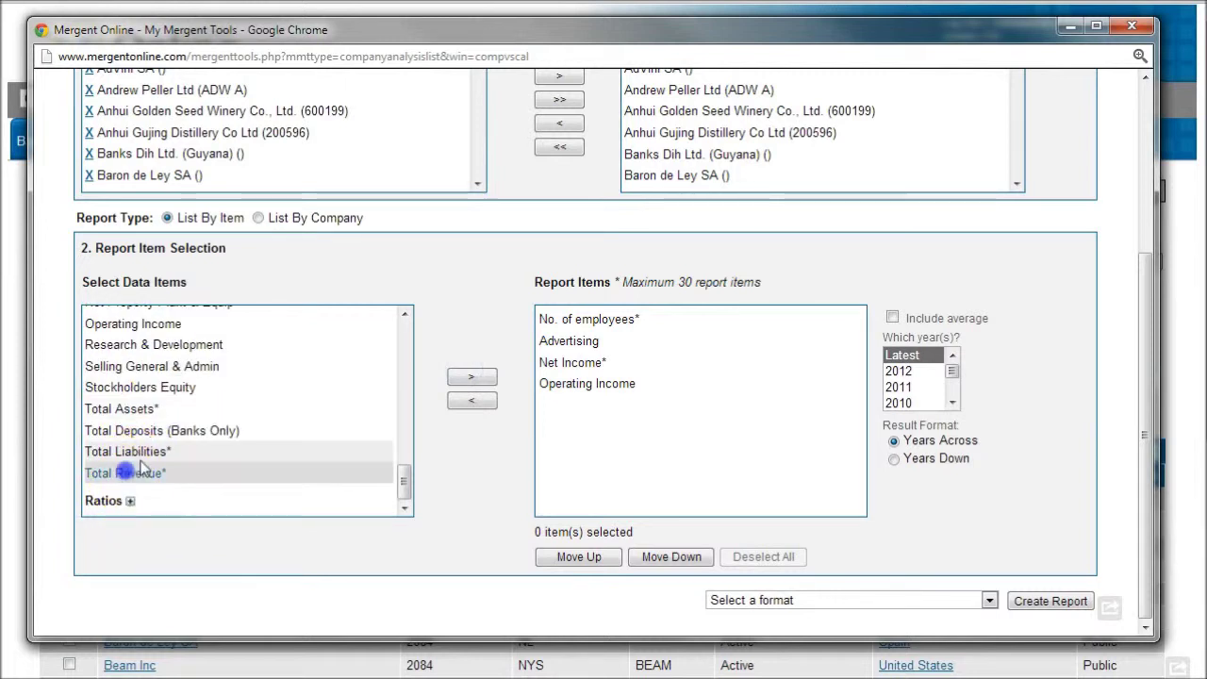
left_click(470, 379)
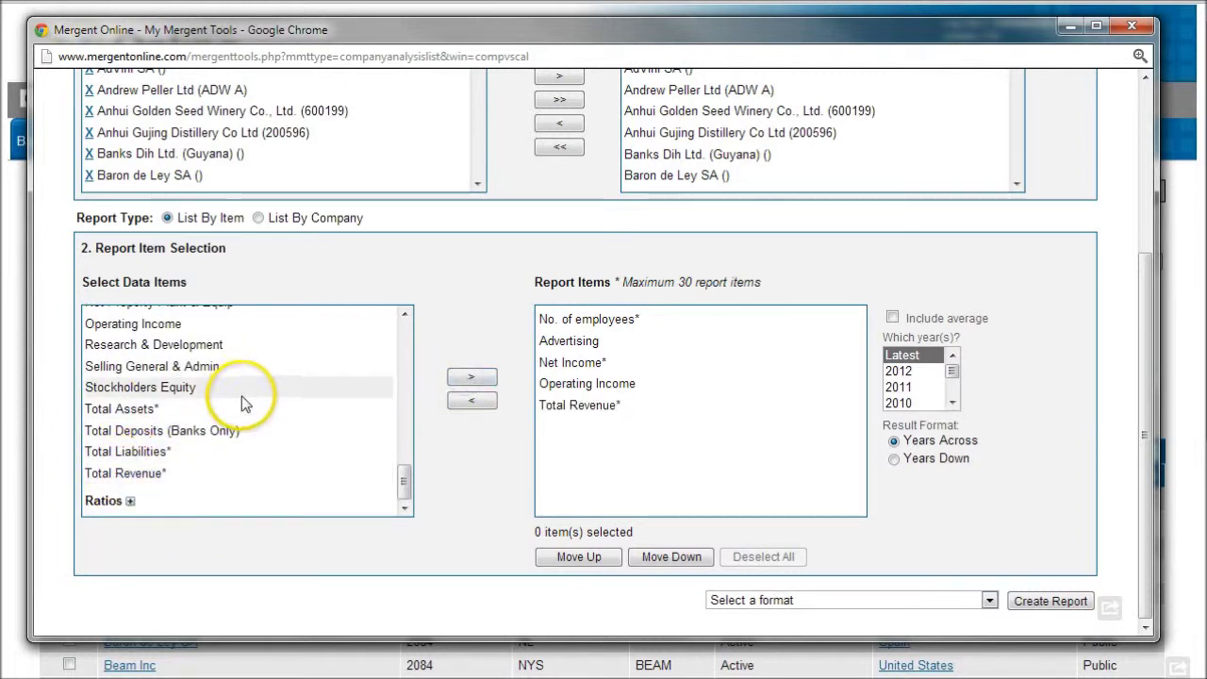
Step: Add Net Profit Margin % from the Ratios data items to the report items
left_click(130, 501)
scroll(244, 396, "down", 2)
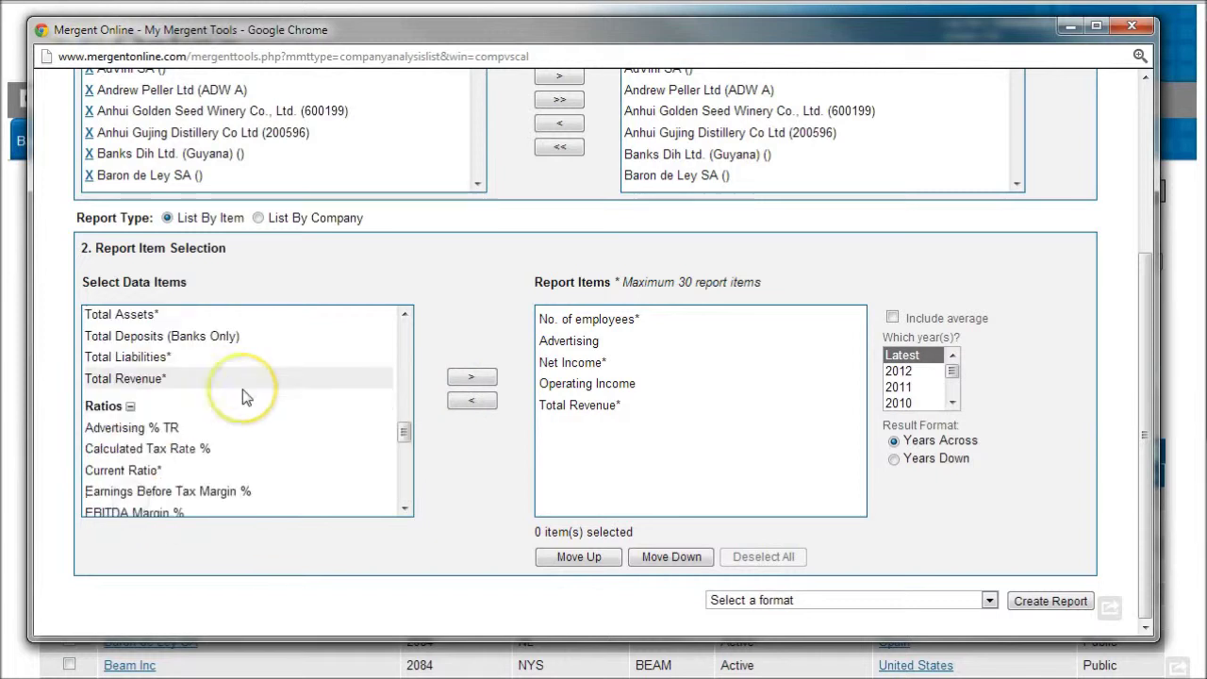
scroll(244, 396, "down", 8)
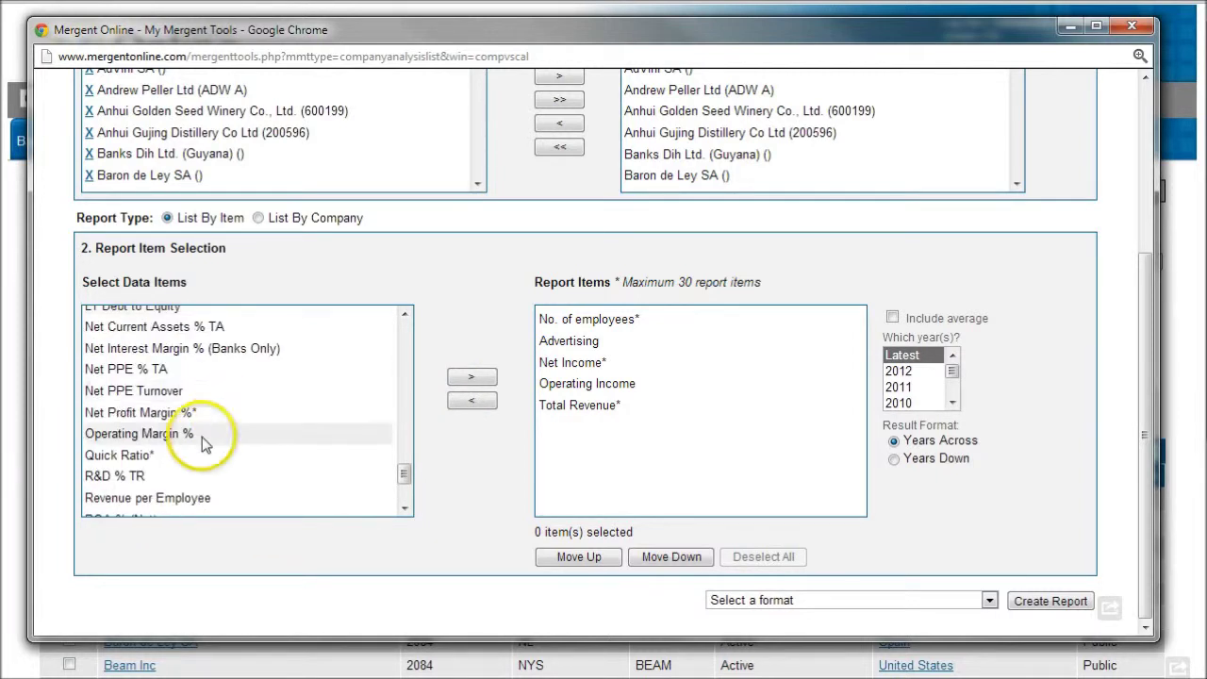
left_click(151, 412)
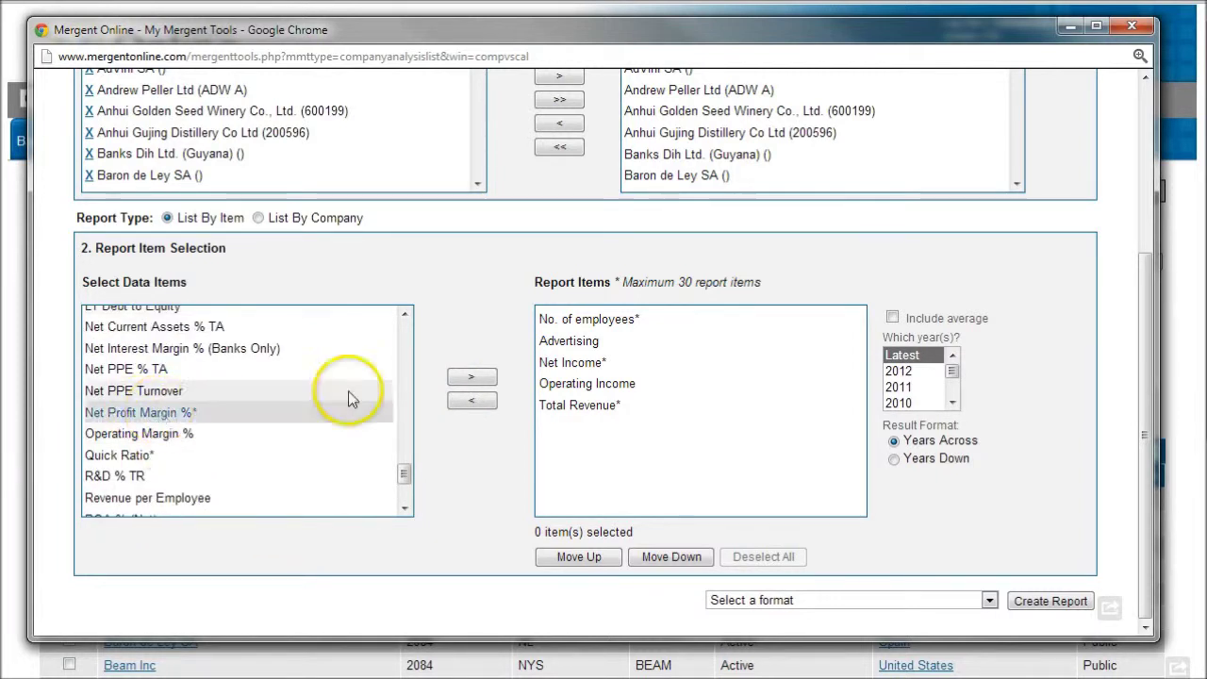
left_click(474, 379)
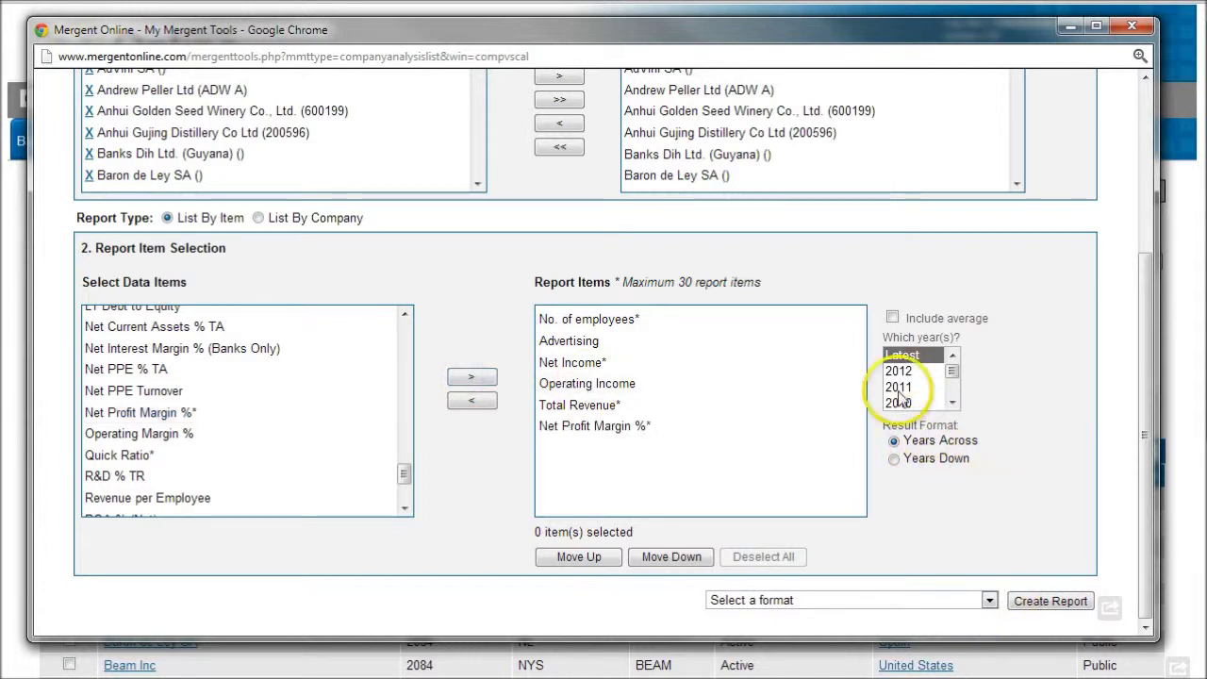
Step: Keep the report year on Latest and include the average in the comparison report
left_click(953, 375)
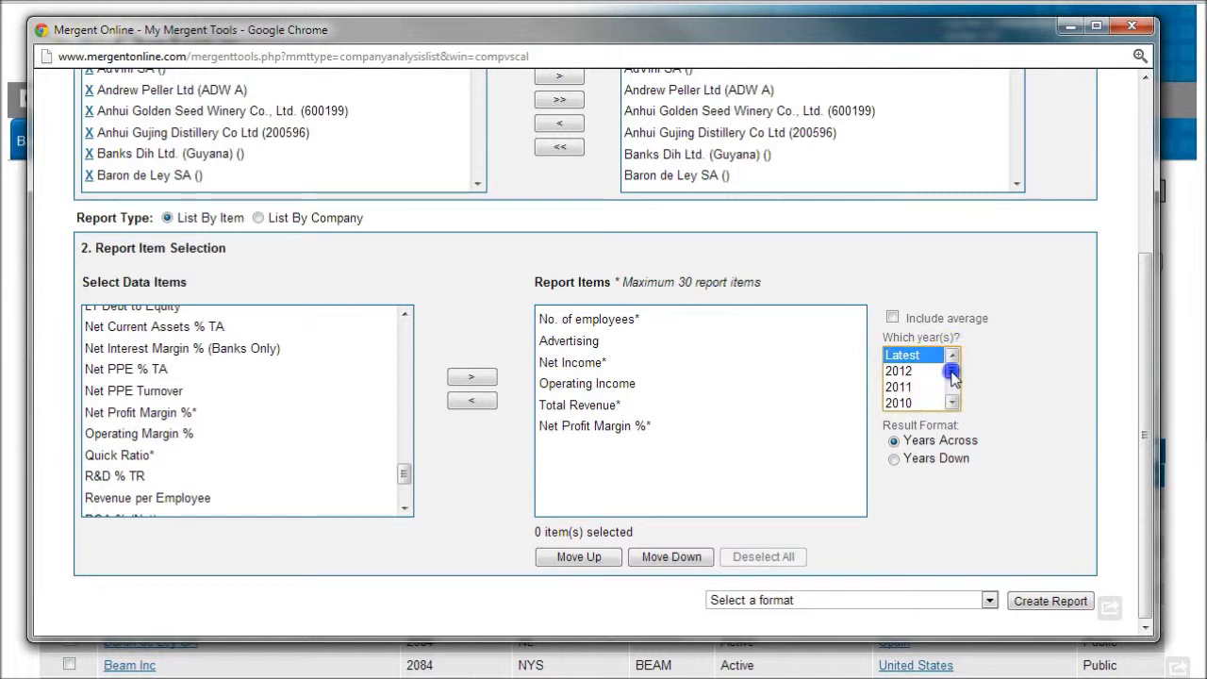
left_click_drag(951, 372, 956, 374)
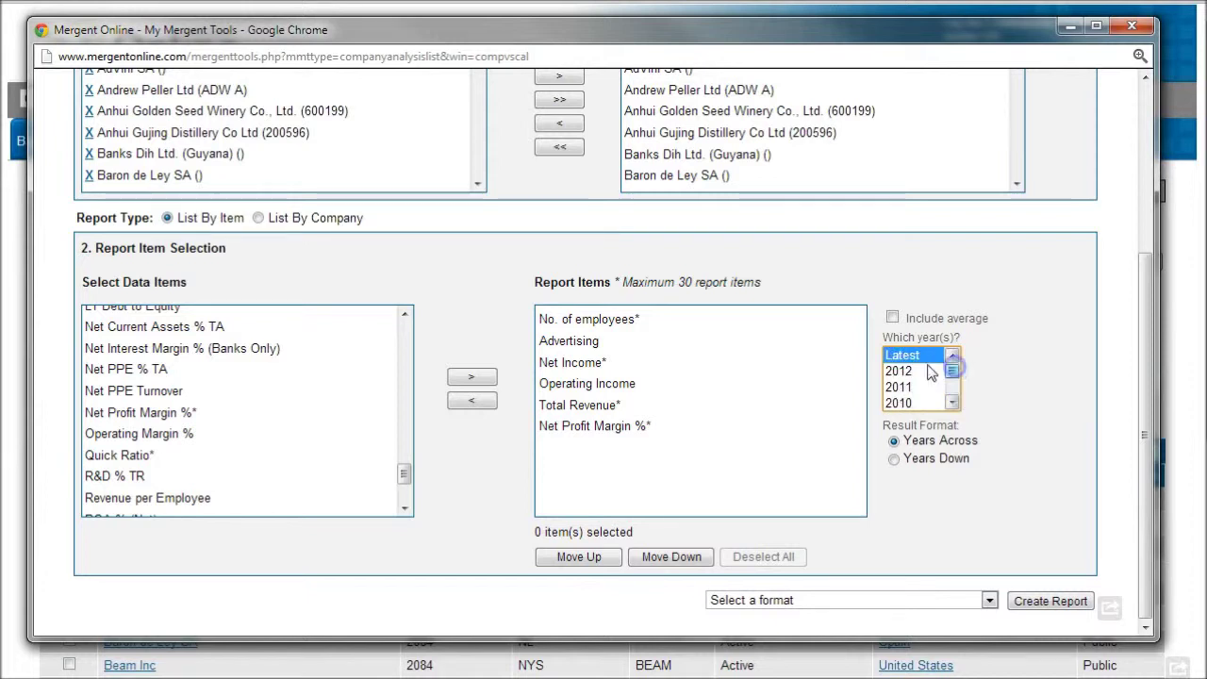
left_click(893, 318)
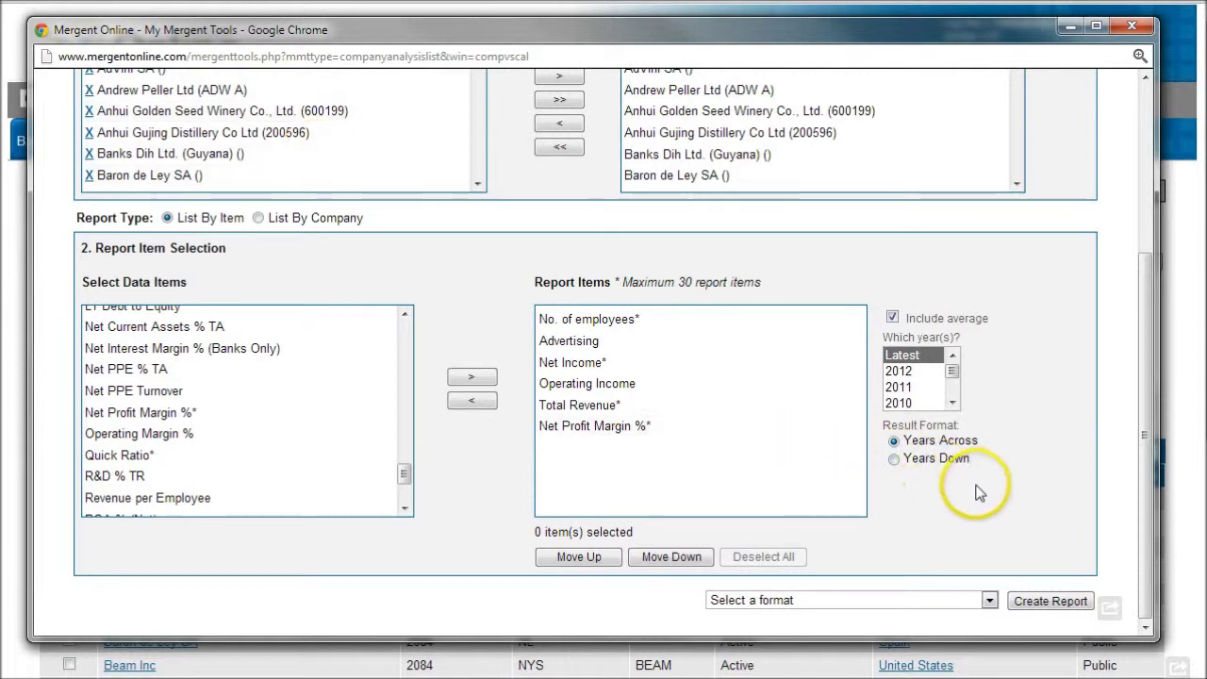
Step: Choose HTML as the output format and create the comparison report
left_click(990, 602)
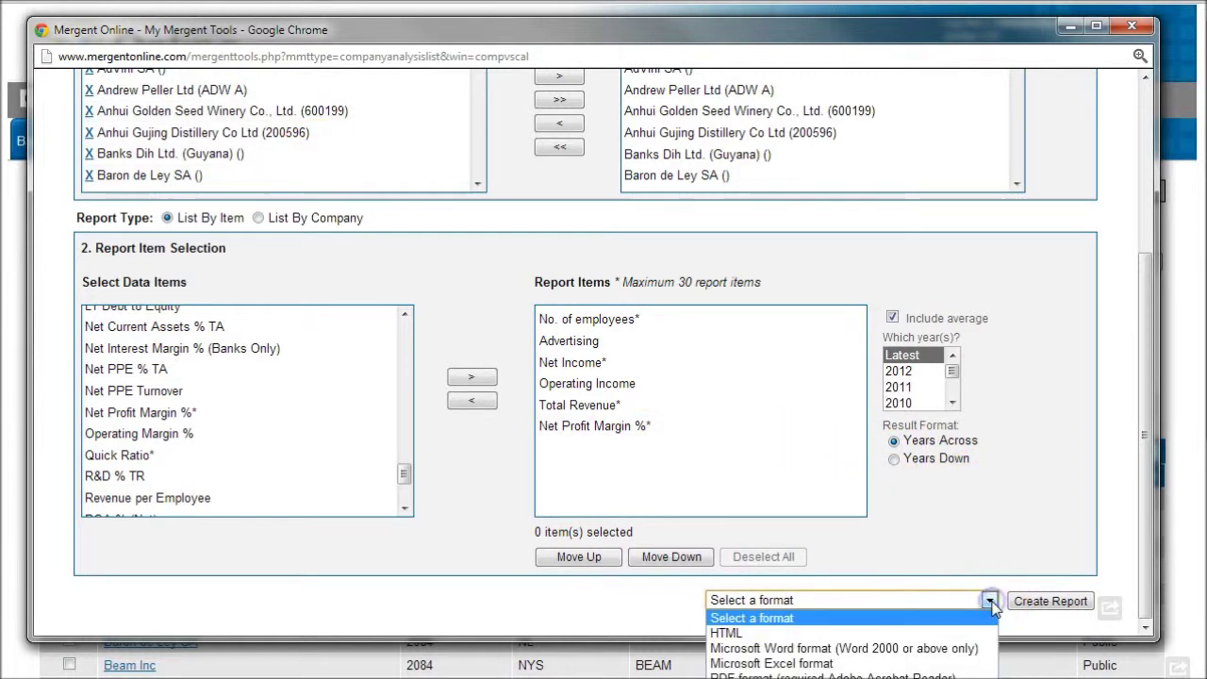
left_click(741, 634)
left_click(1049, 603)
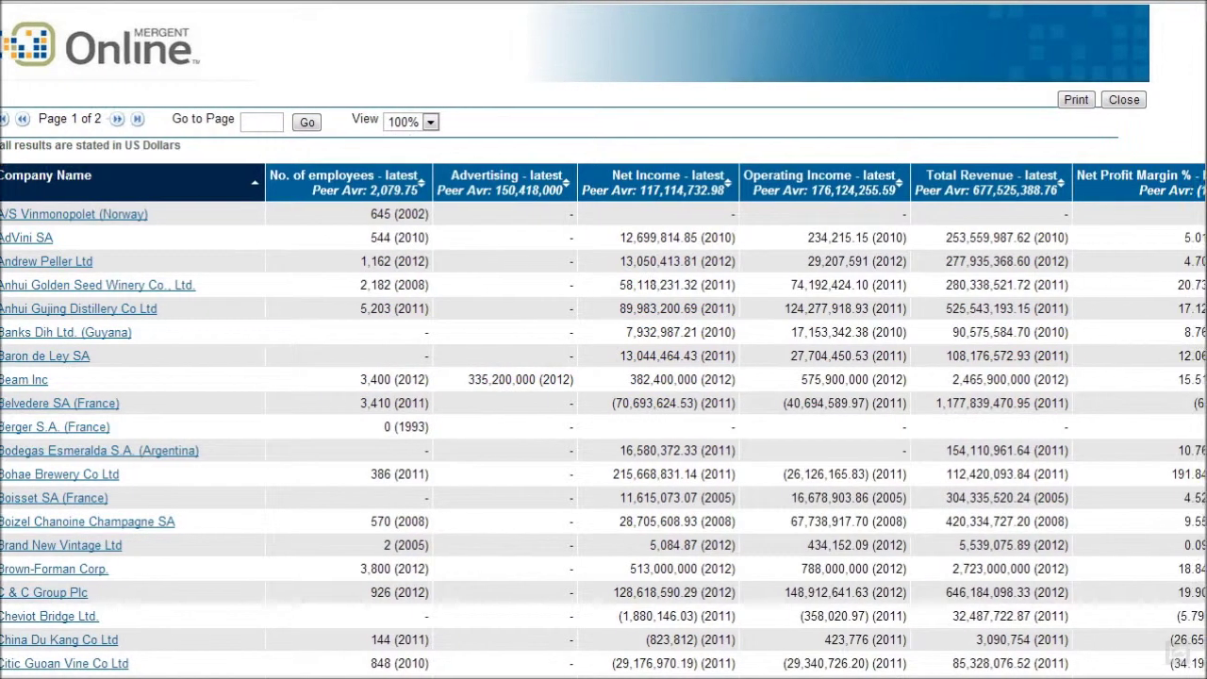
Step: Examine the comparison report's company rows, data columns and peer averages through to Net Profit Margin %
scroll(495, 307, "down", 4)
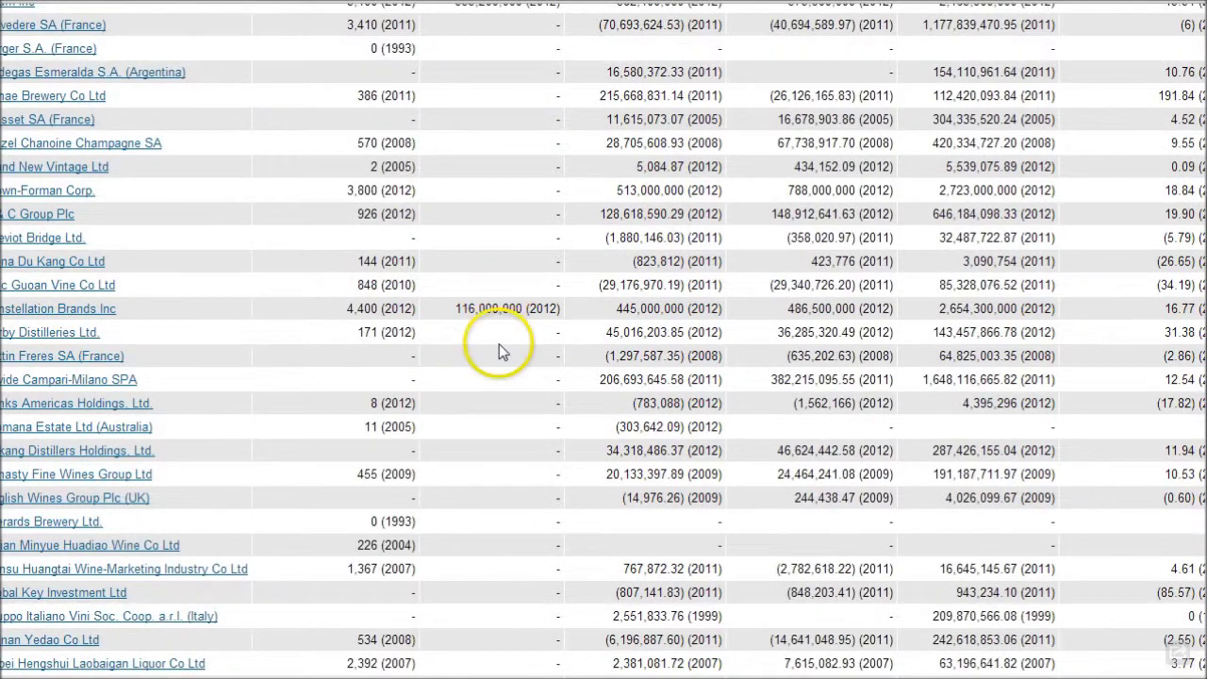
scroll(524, 332, "up", 3)
scroll(525, 332, "up", 1)
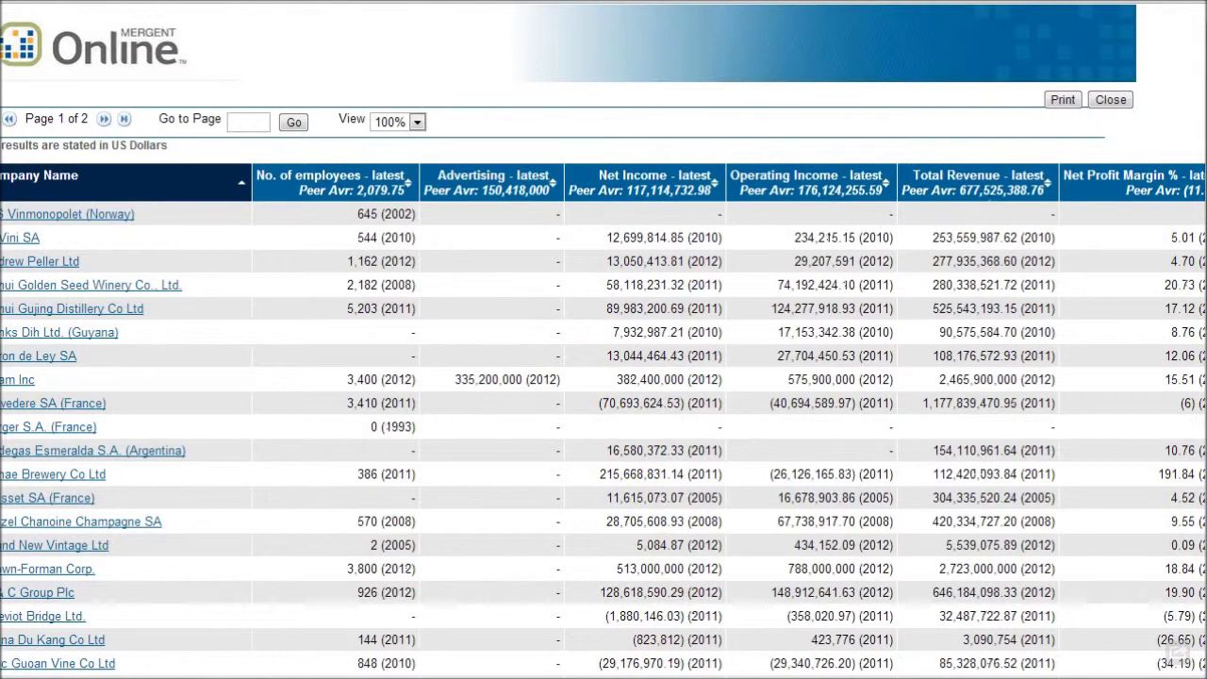
scroll(603, 338, "right", 1)
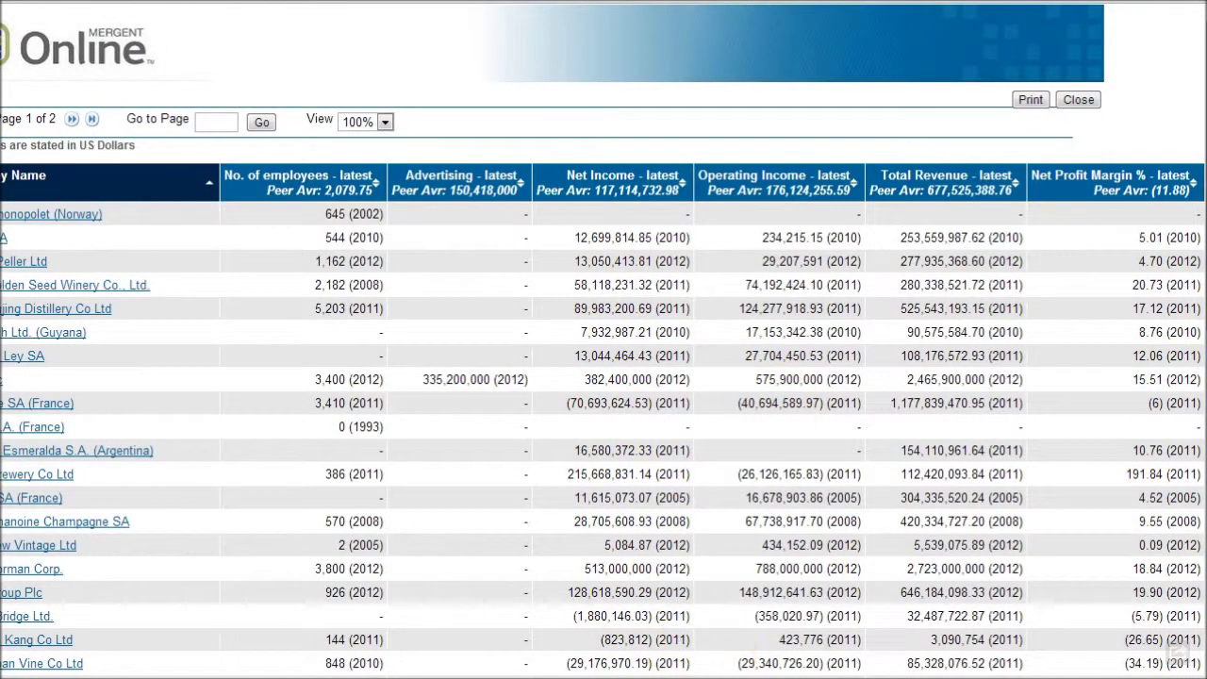
scroll(390, 539, "left", 3)
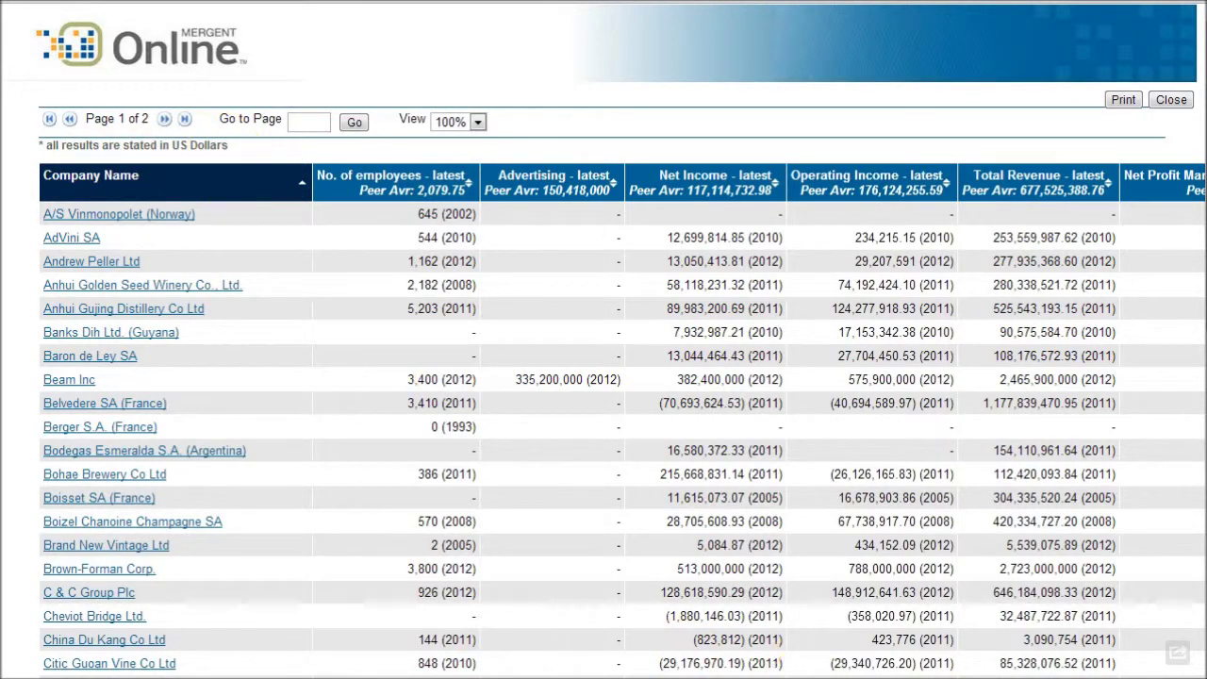
scroll(604, 377, "right", 3)
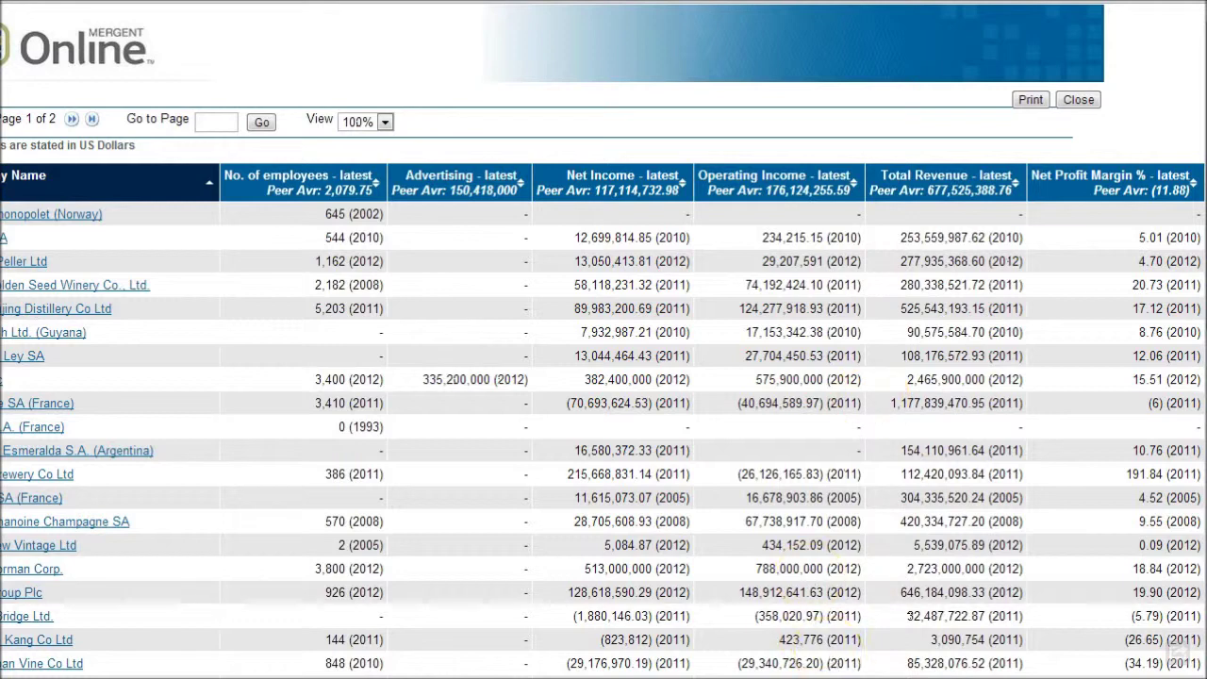
scroll(701, 660, "left", 3)
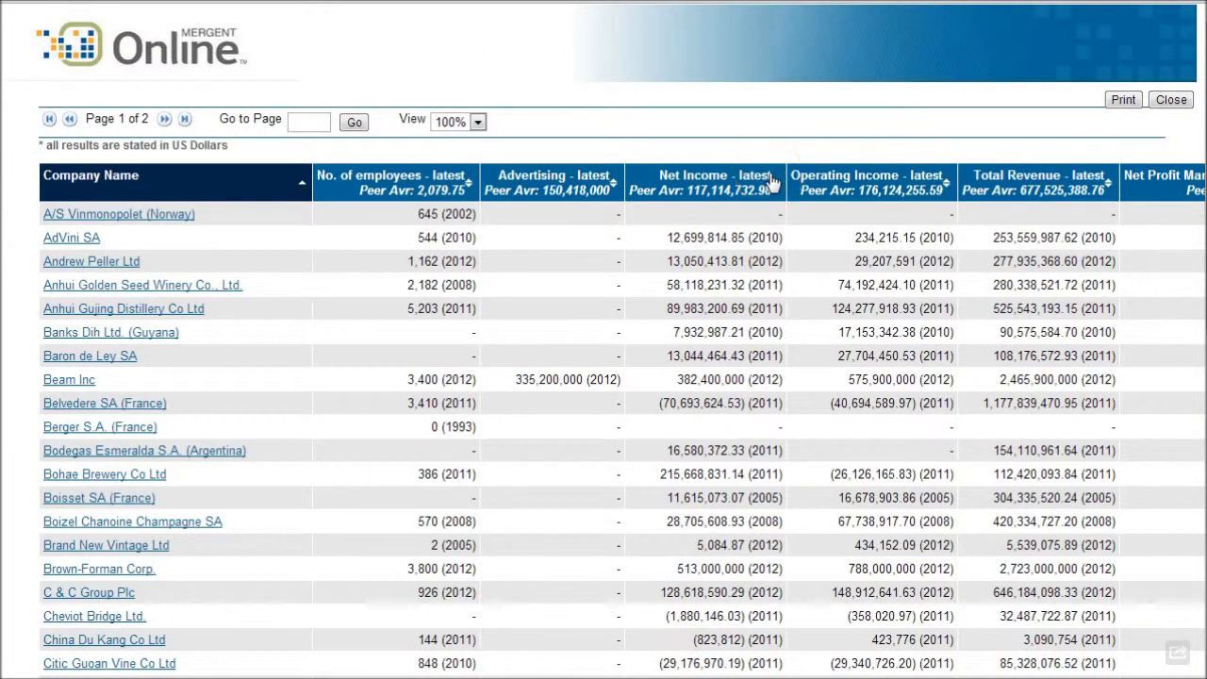
Step: Sort the companies in the comparison report by latest Total Revenue
left_click(1104, 188)
left_click(1125, 181)
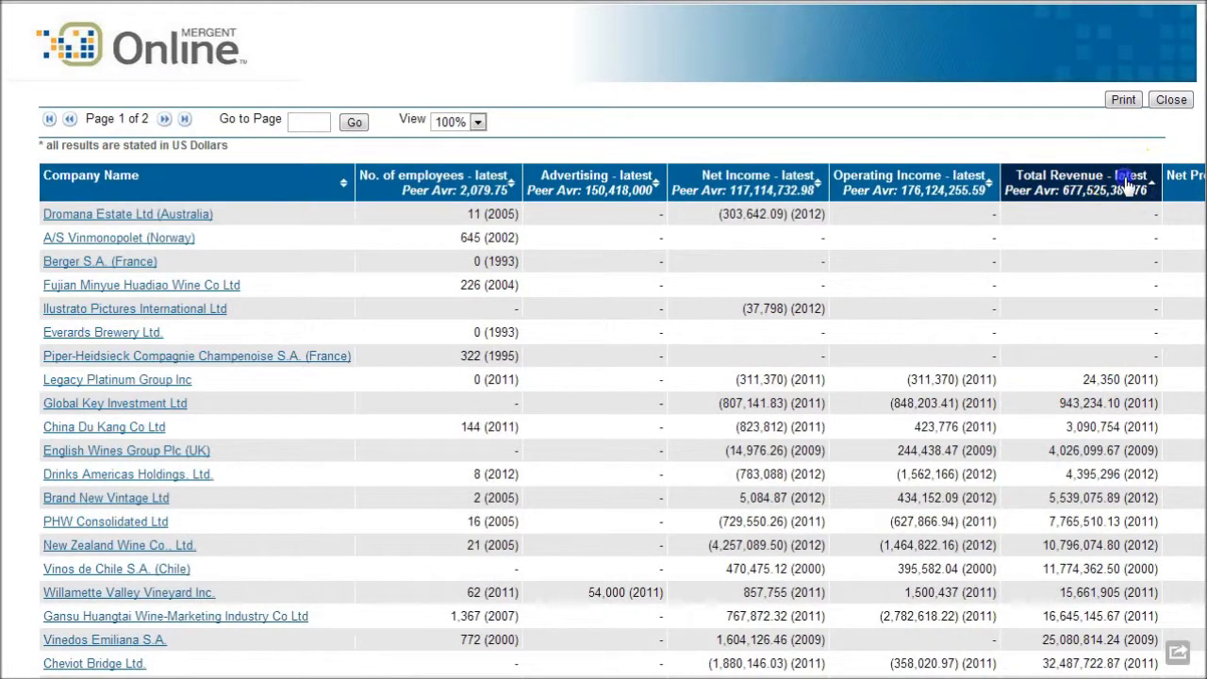